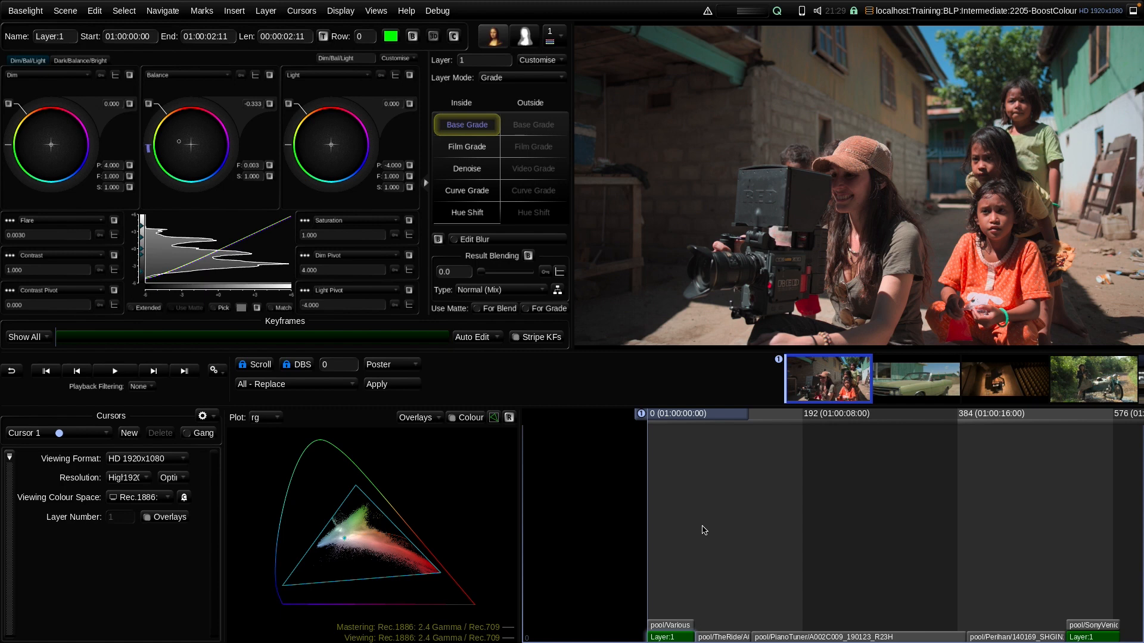
Step: Try a saturation of 2.07 in a new Film Grade layer on the first shot, and delete that layer
key(p)
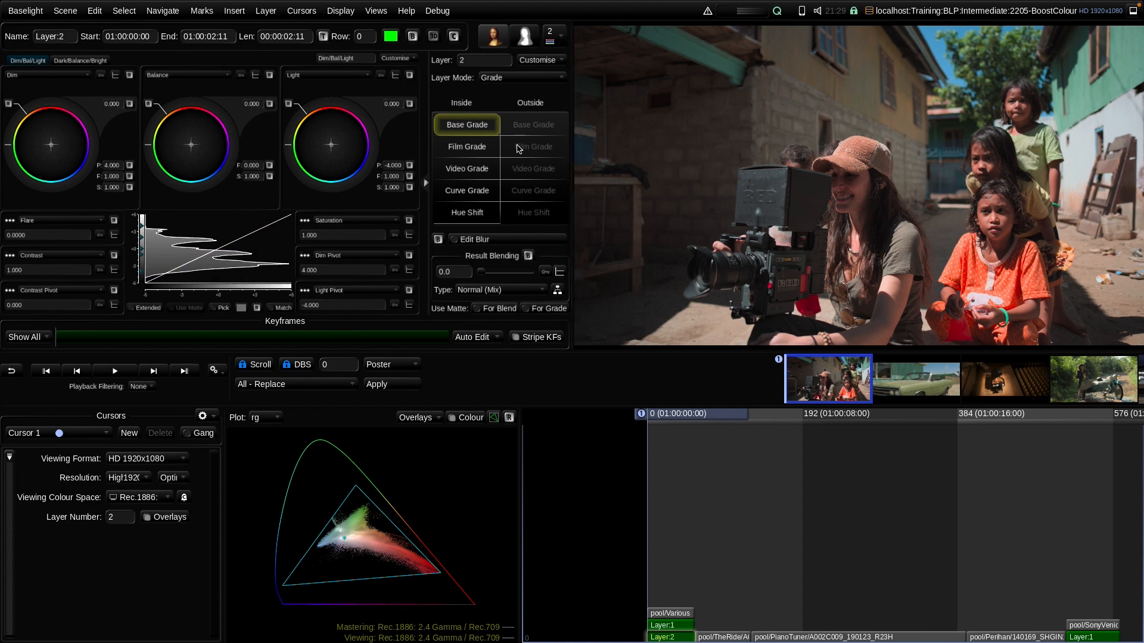
click(466, 149)
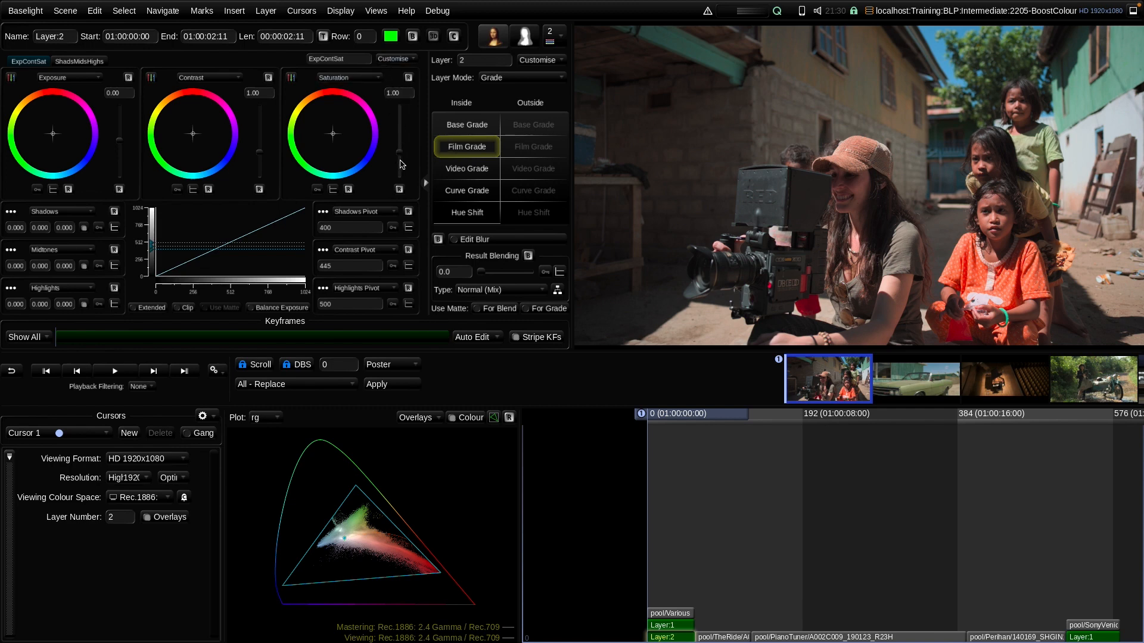
drag(399, 153, 400, 131)
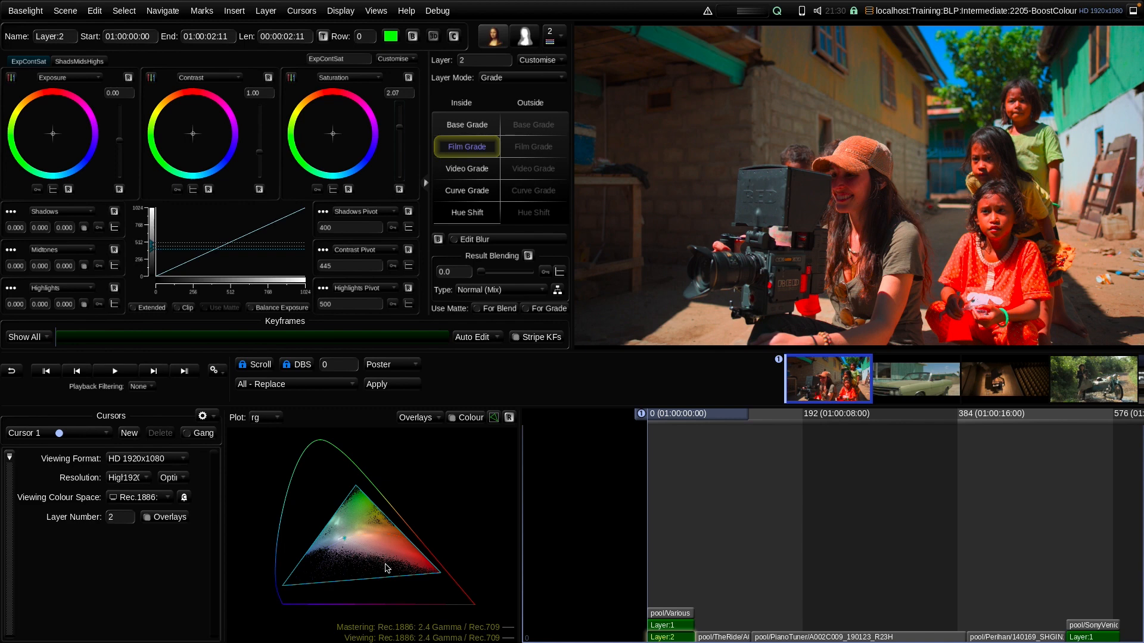
click(400, 189)
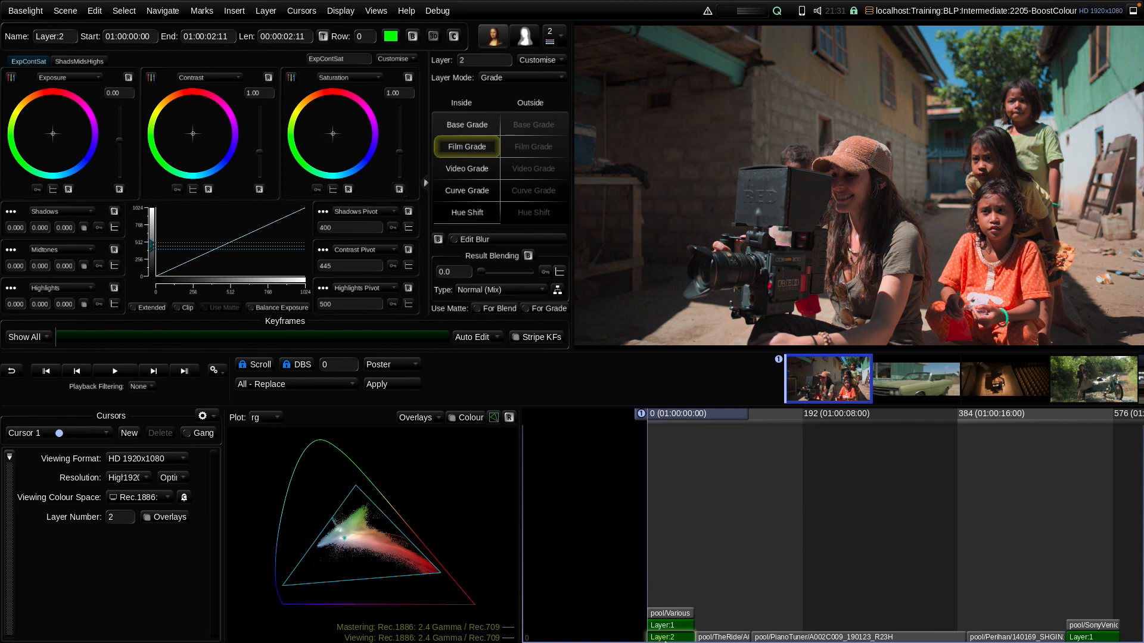
key(Delete)
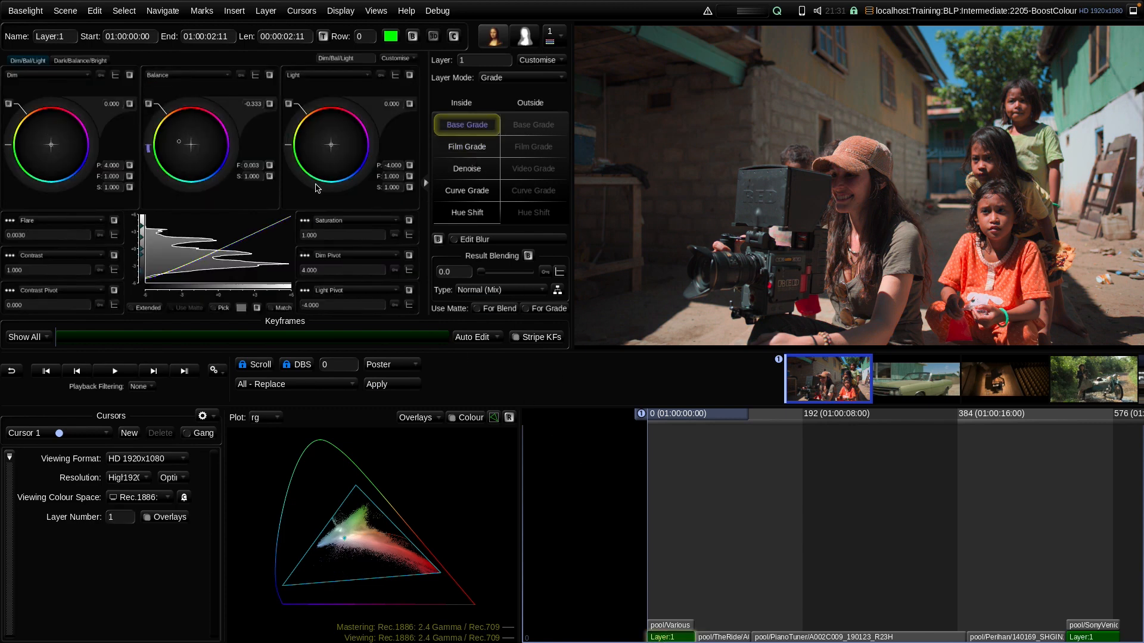
Step: Insert a Boost Colour layer on the first shot and set its Saturation Gain to 1.000
click(235, 11)
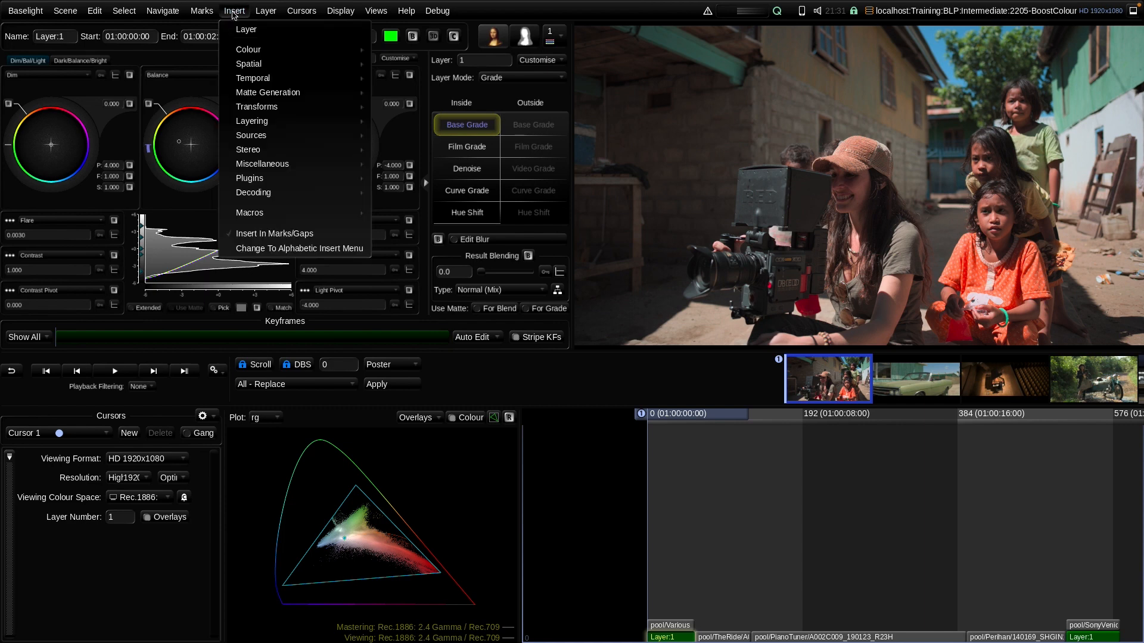
mouse_move(325, 54)
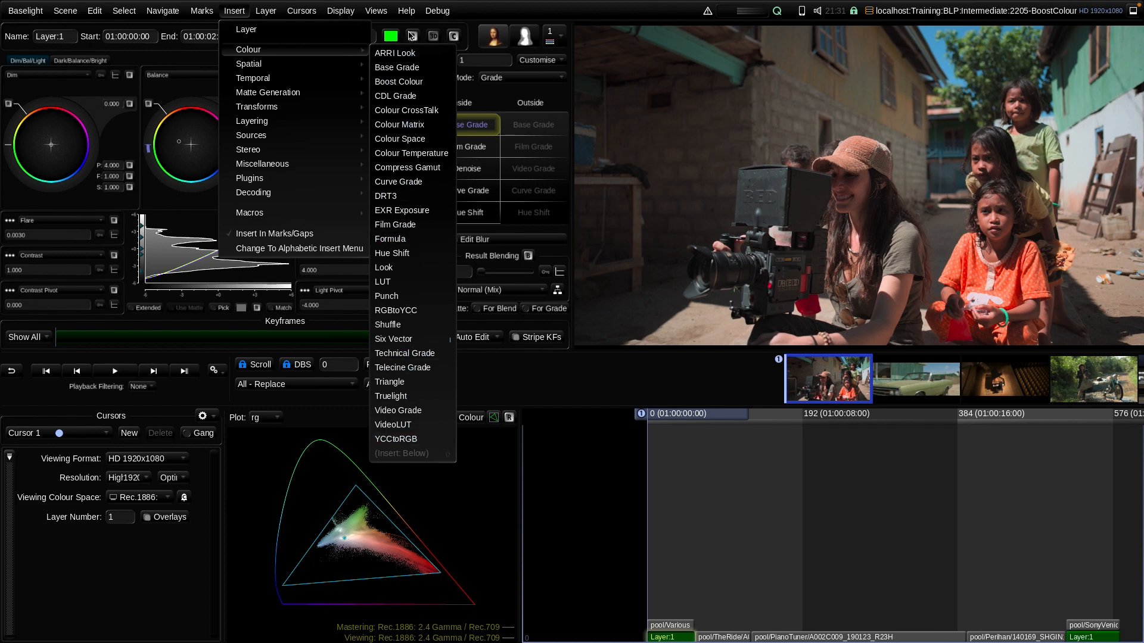
click(404, 82)
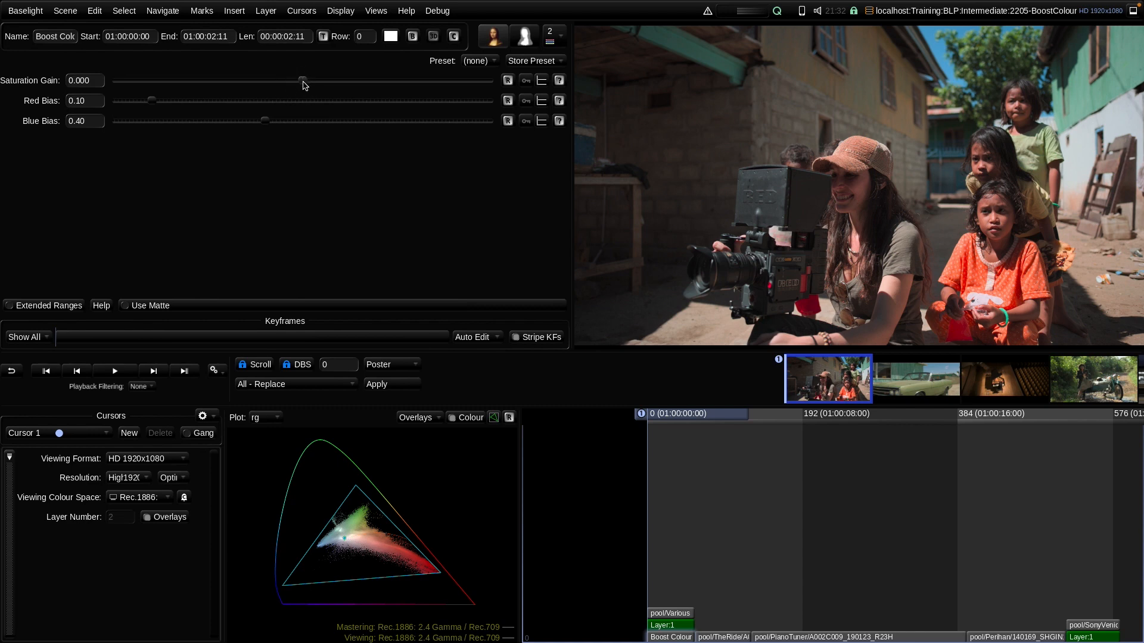
drag(303, 84, 511, 91)
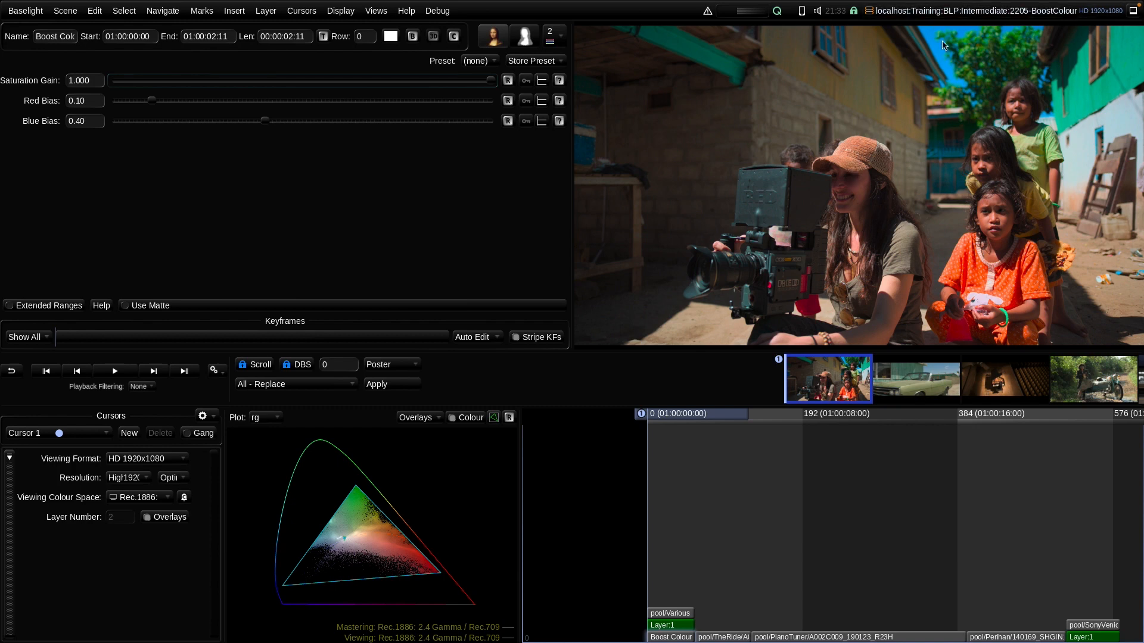
Step: Compare the shot with and without the Boost Colour effect by repeatedly bypassing and re-enabling its strip
click(412, 37)
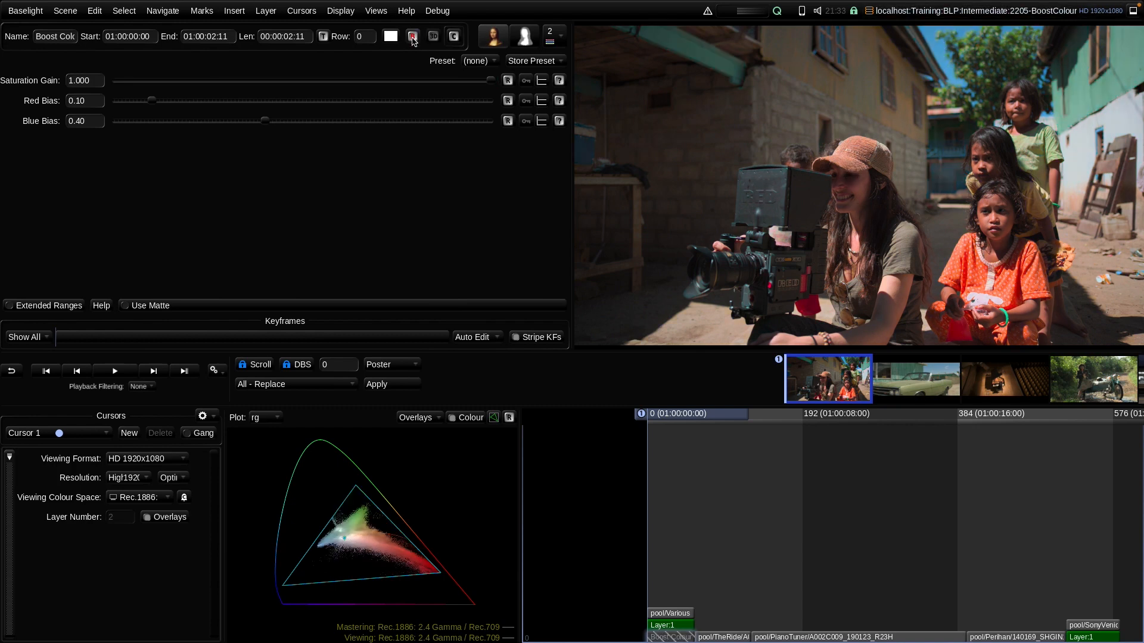
click(412, 38)
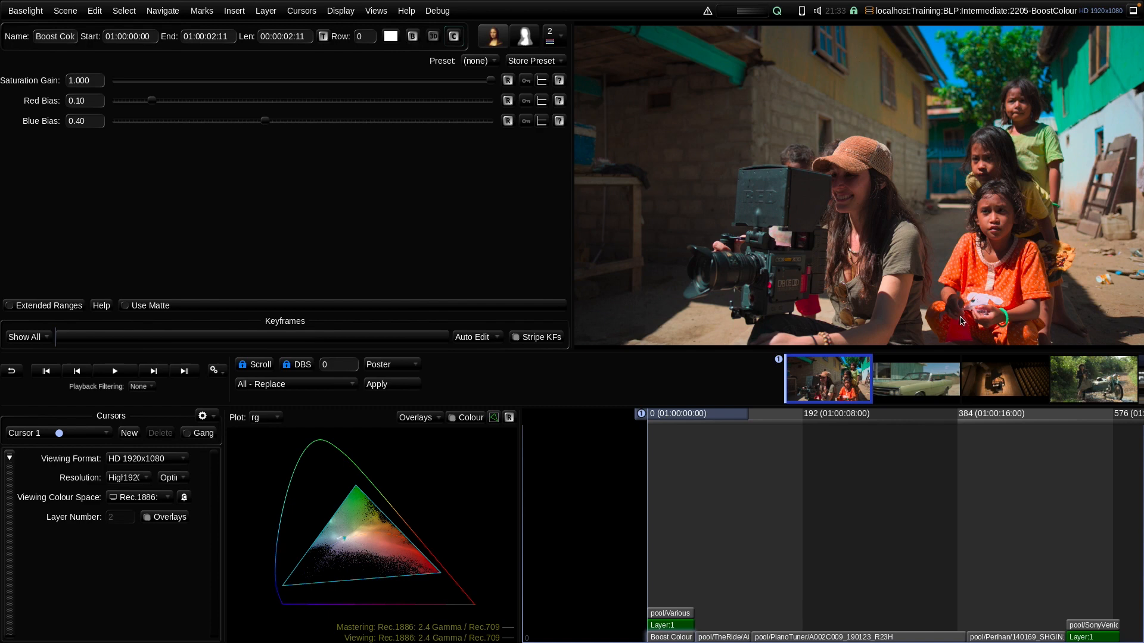
click(412, 37)
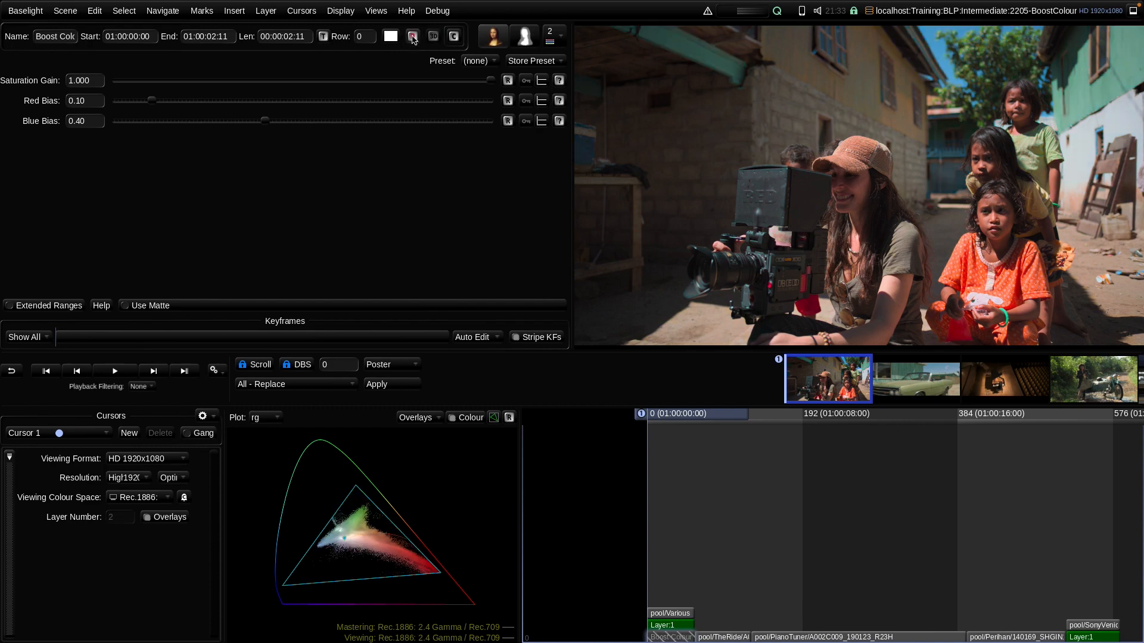
click(412, 38)
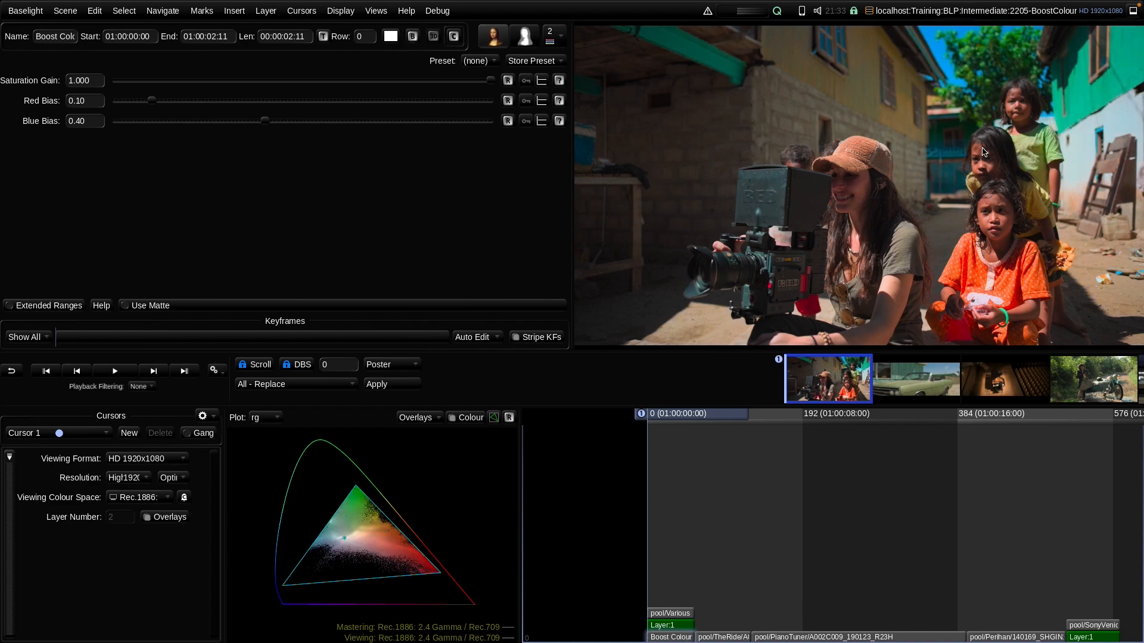
click(413, 38)
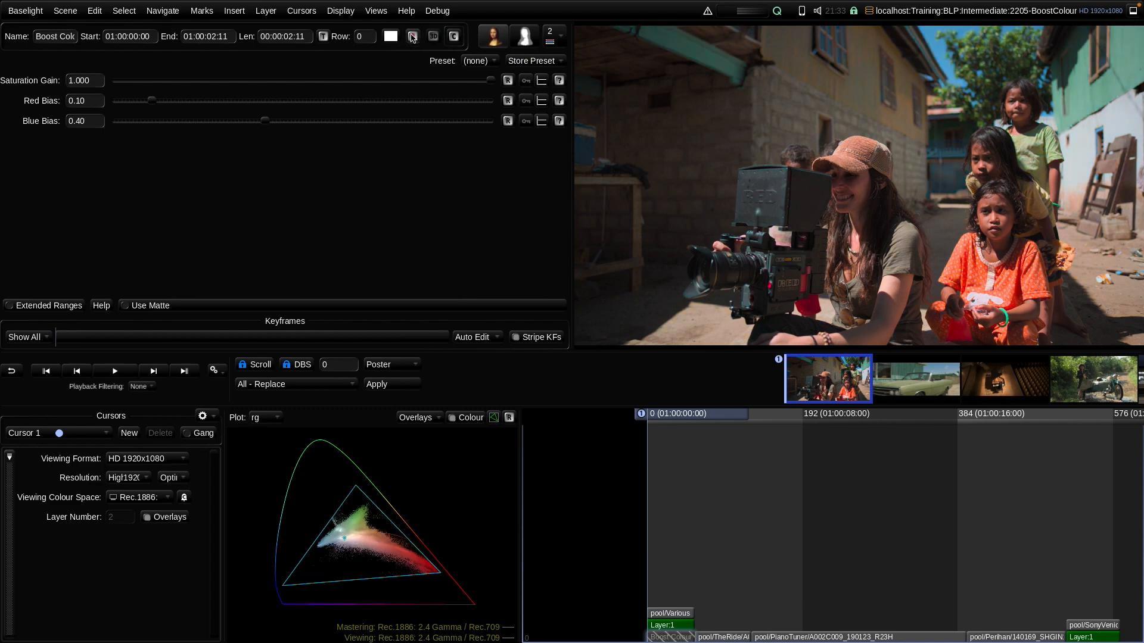
click(413, 38)
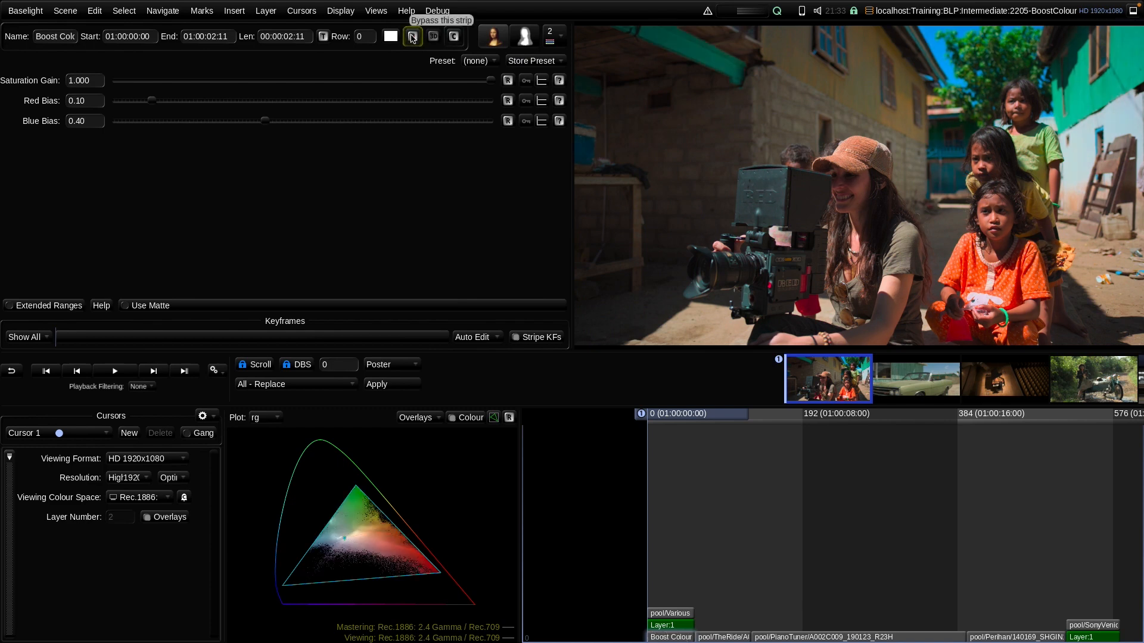
click(412, 37)
click(414, 38)
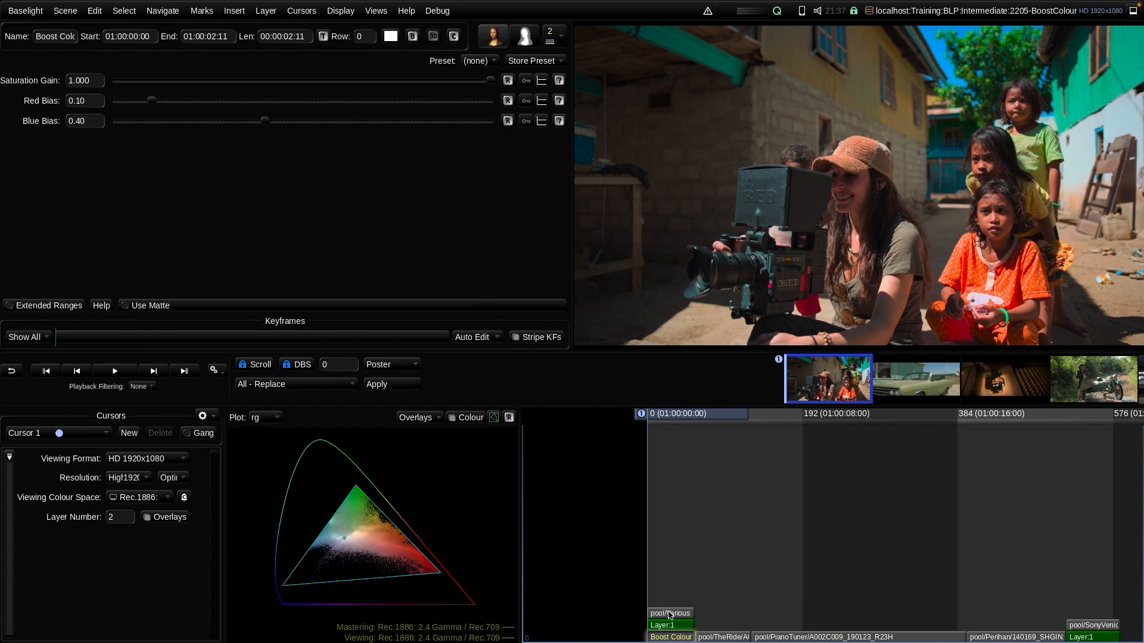
Step: Try From Input Colour Space, ACEScct / AP1 and ARRI LogC3 as the pool/Various stack colour space, and restore Working Colour Space
click(670, 615)
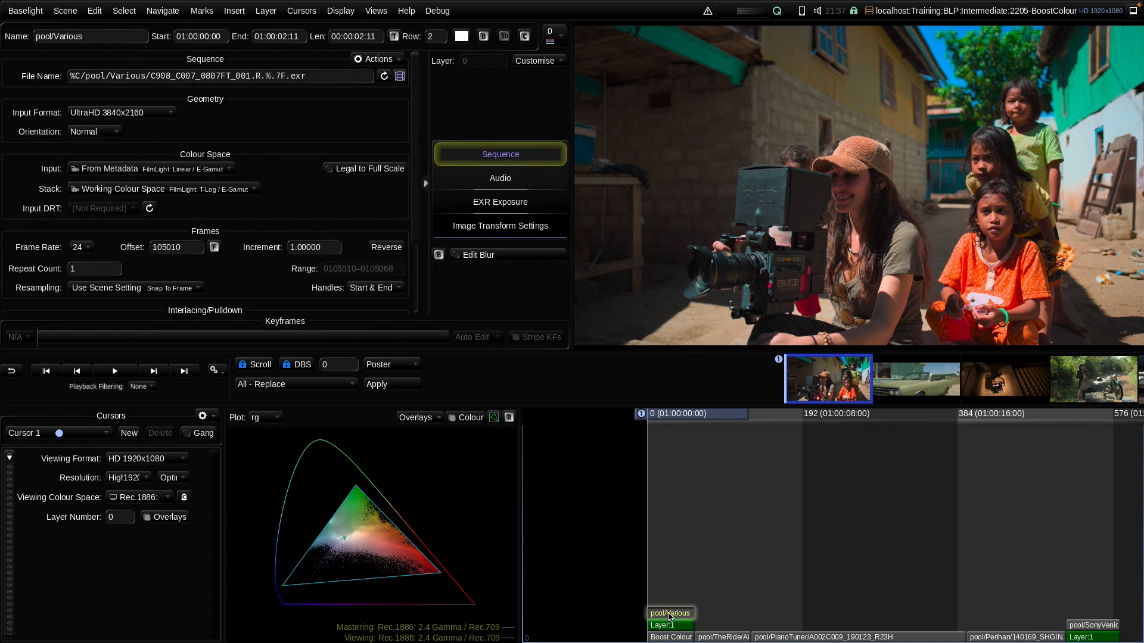
click(191, 191)
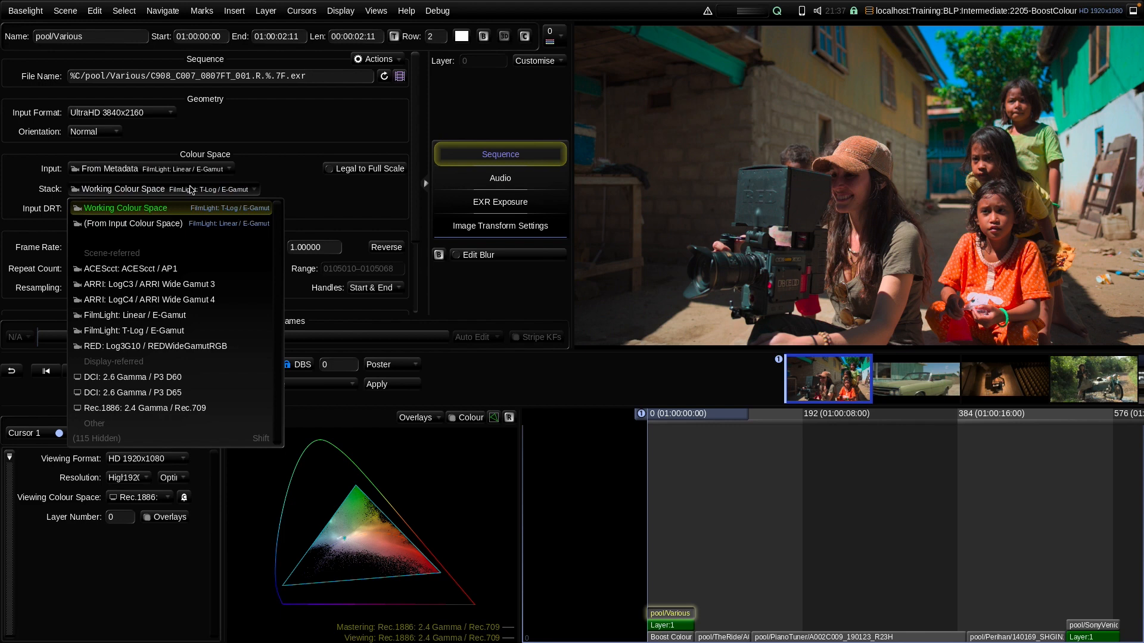
click(186, 225)
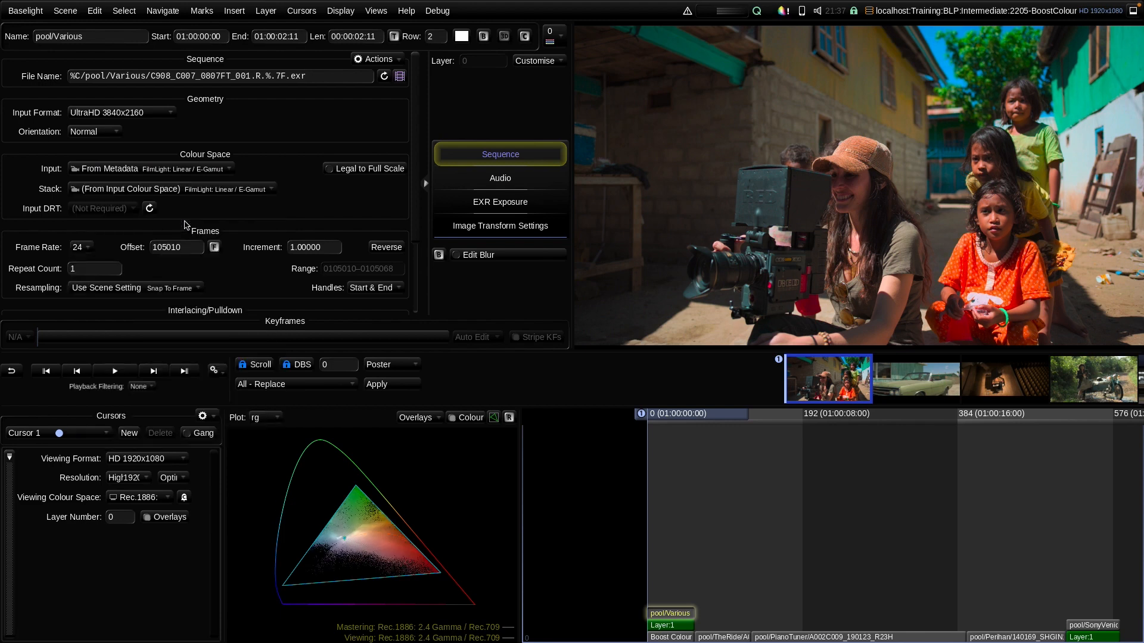
click(190, 191)
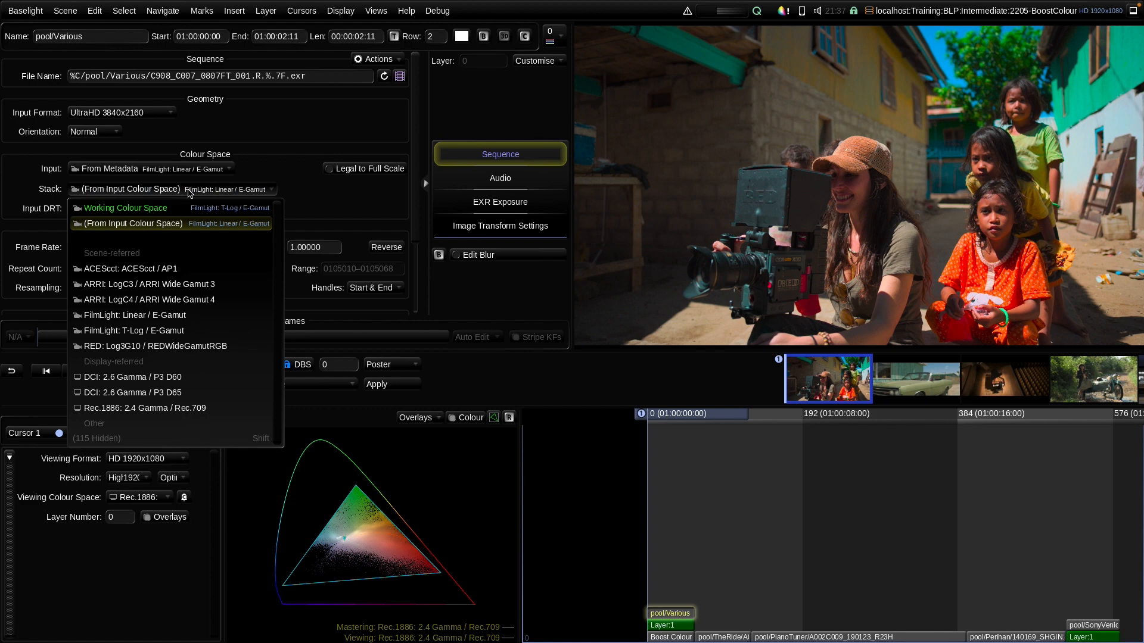
click(182, 269)
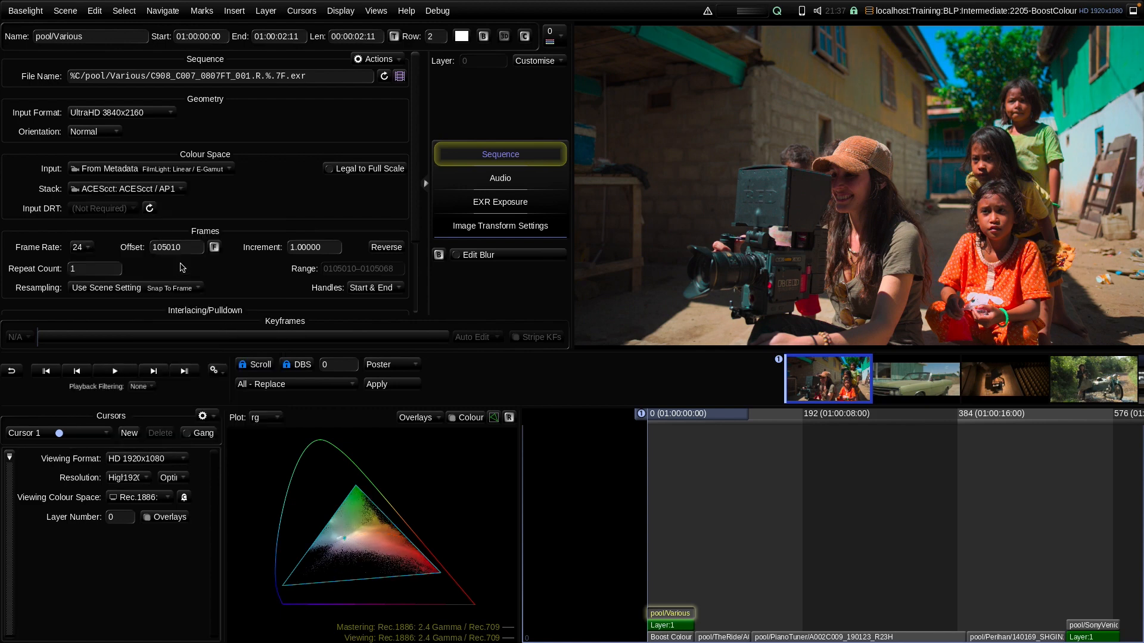
click(161, 191)
click(149, 284)
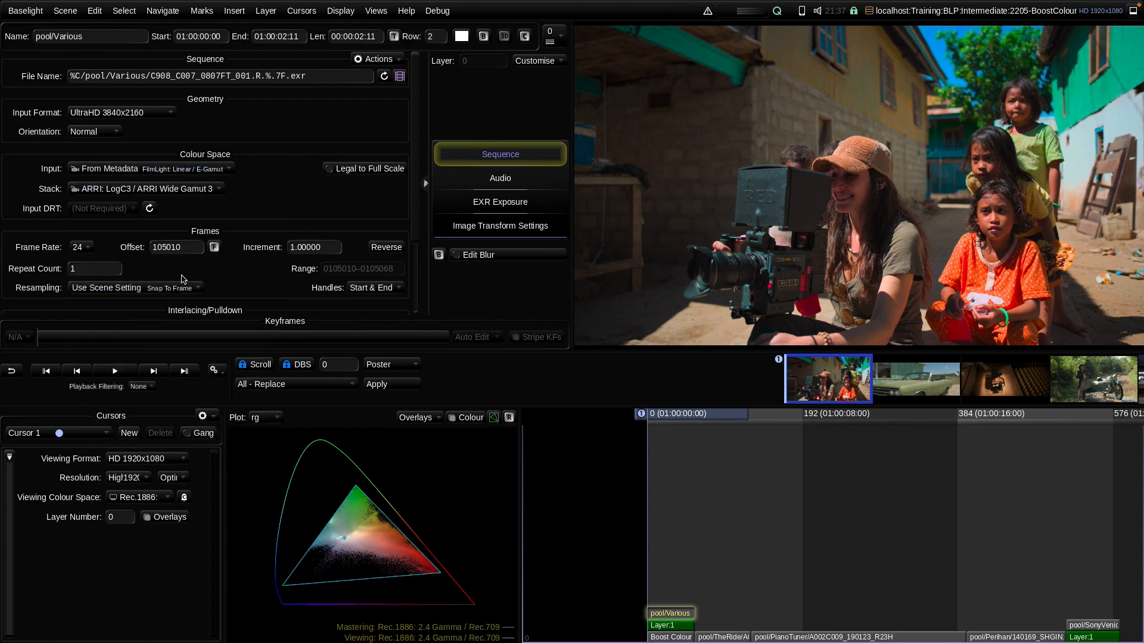
click(180, 191)
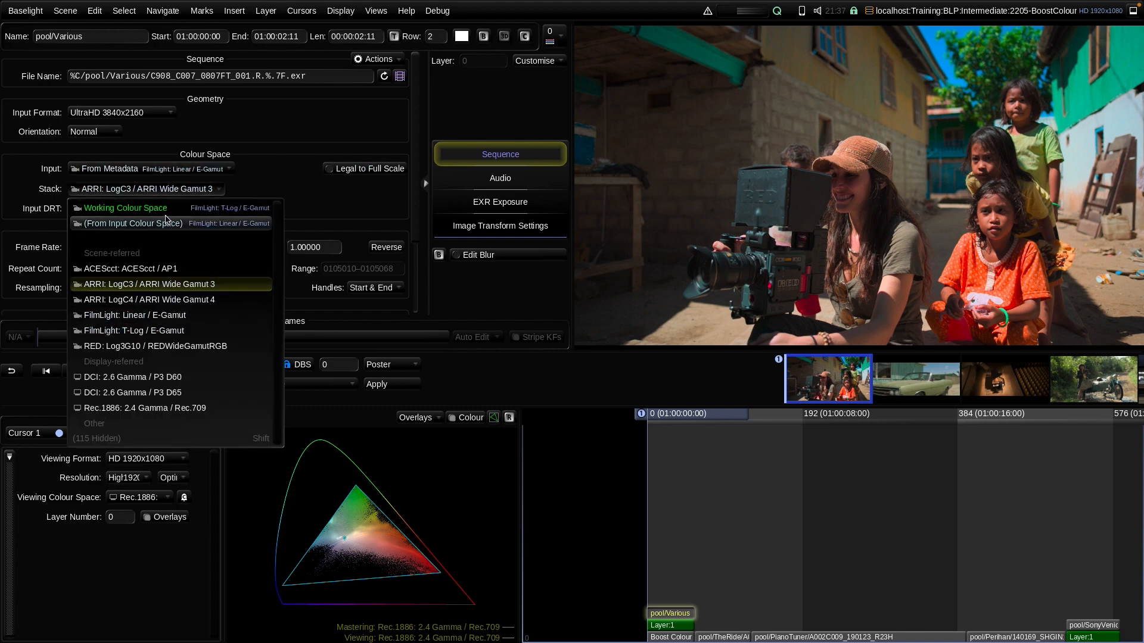
click(167, 208)
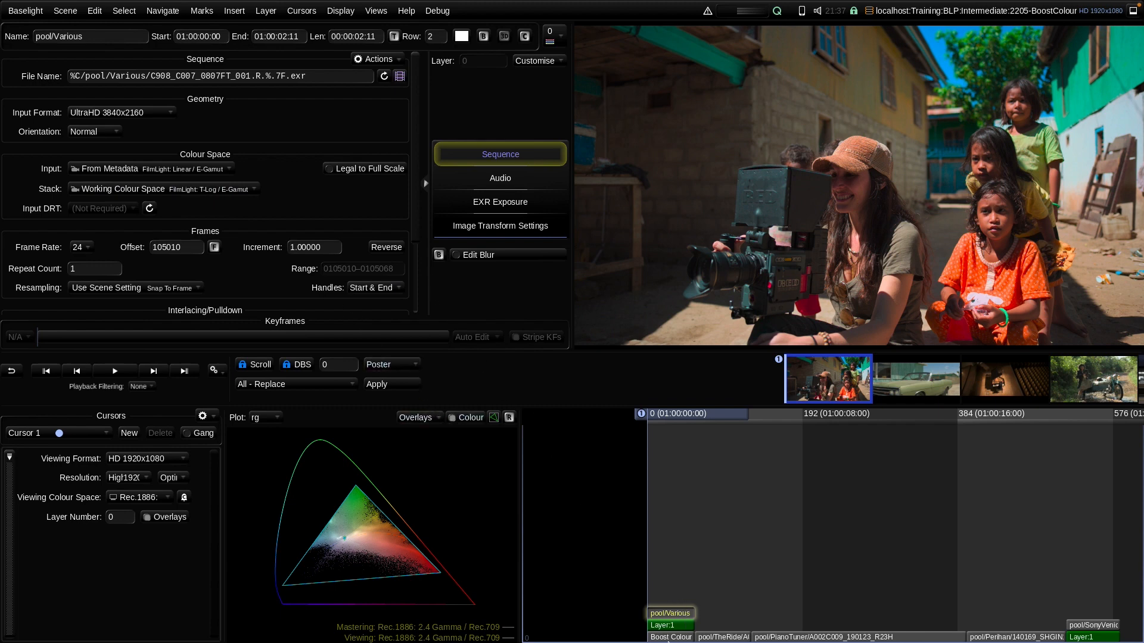
Step: Switch the viewing colour space to FilmLight: T-Log / E-Gamut and lower the Boost Colour layer's Saturation Gain to 0.812
click(668, 641)
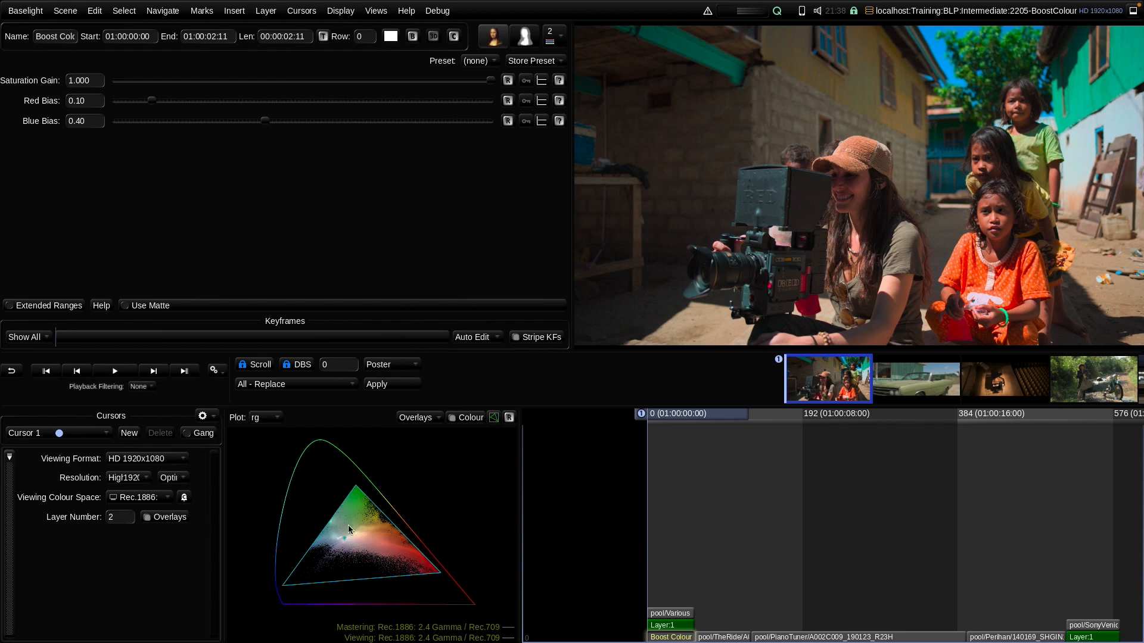
click(128, 498)
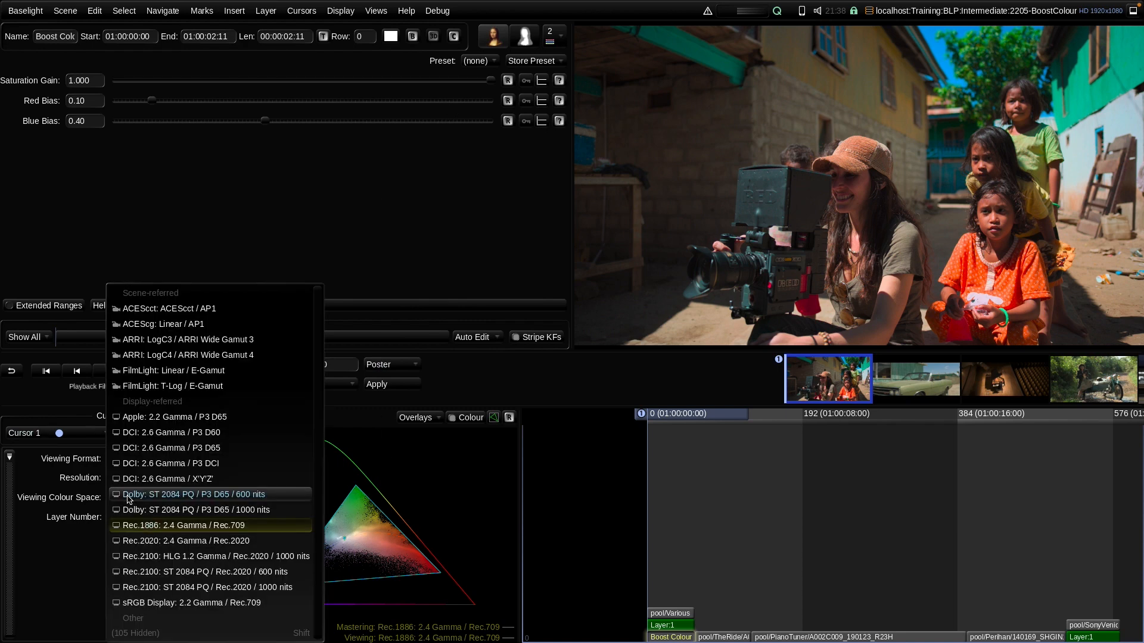
click(154, 387)
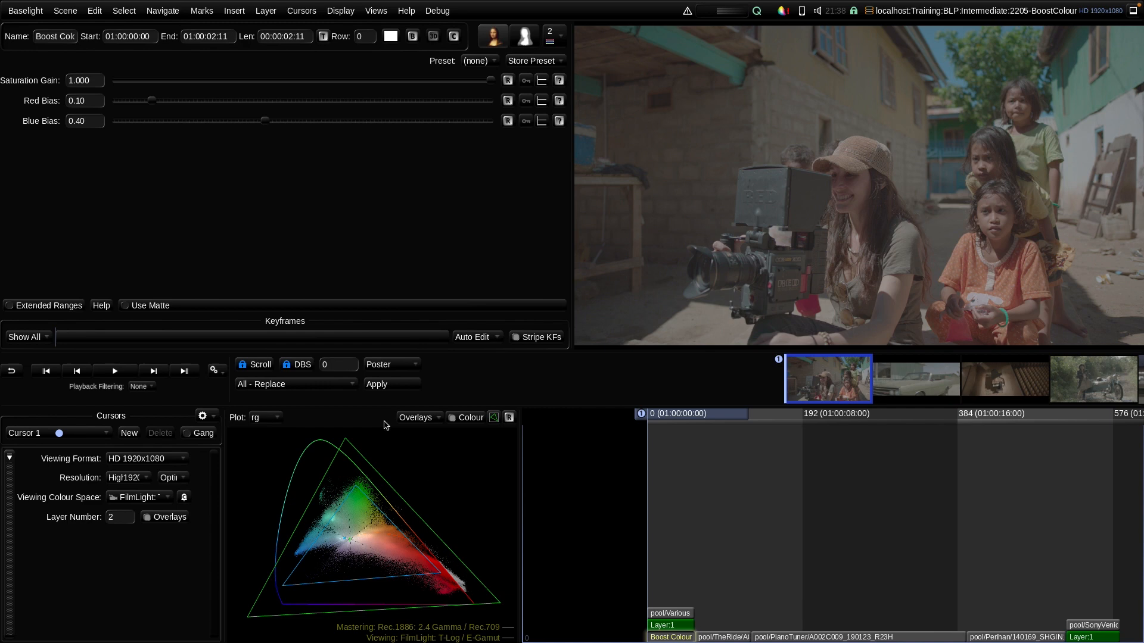
drag(490, 80, 449, 111)
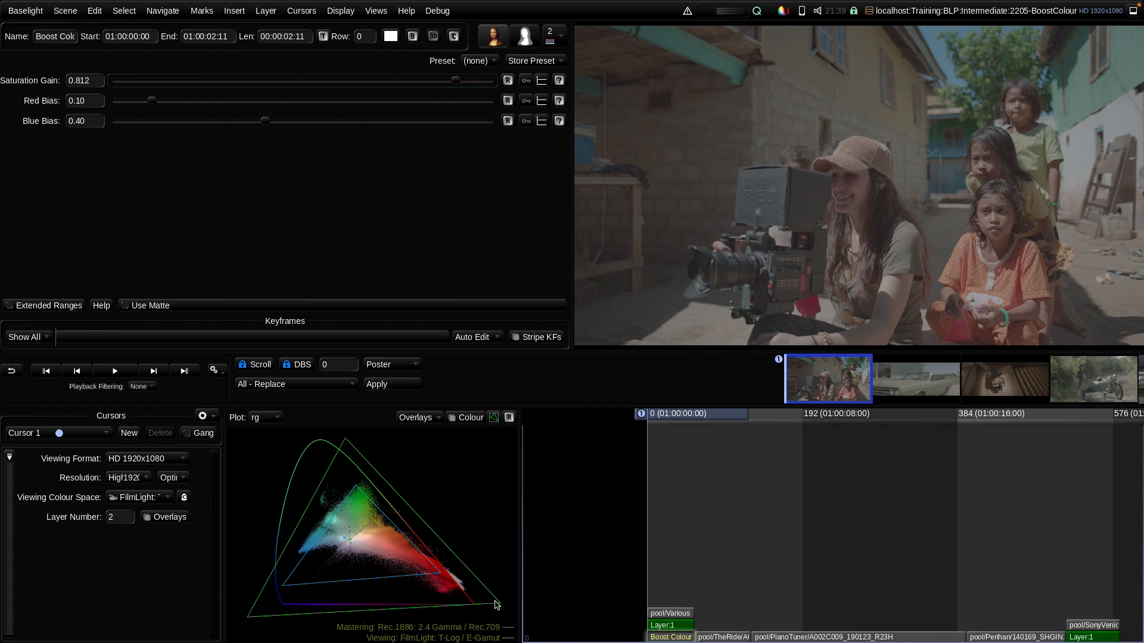
Step: Try a higher Red Bias and a Blue Bias of 0.35 on the Boost Colour layer, resetting each to its default
drag(152, 101, 210, 116)
click(508, 101)
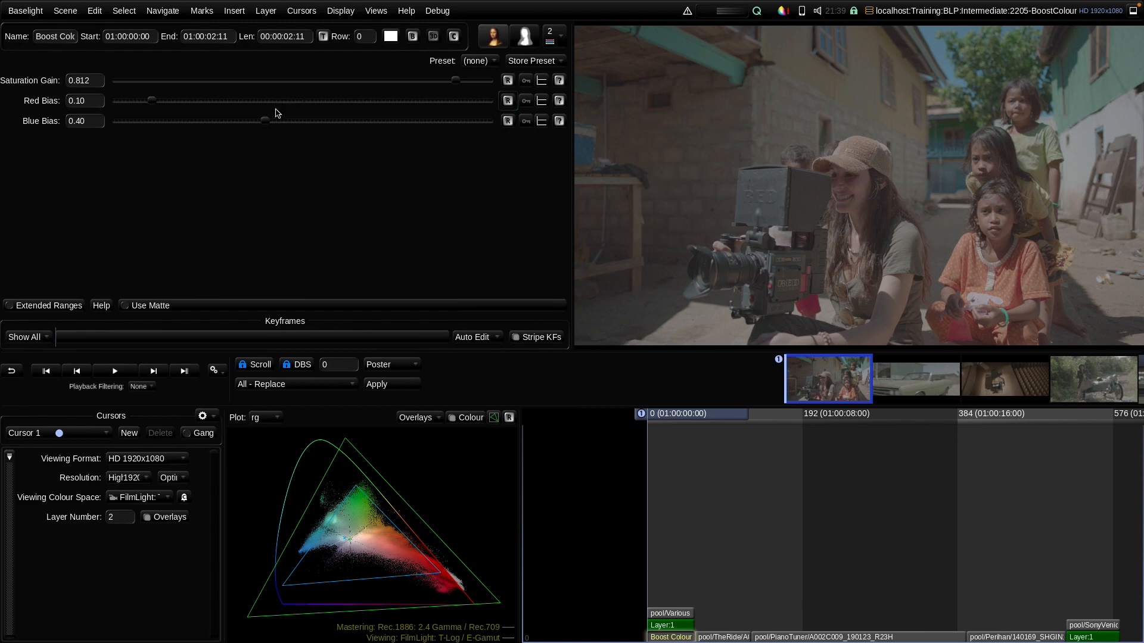
drag(266, 120, 241, 173)
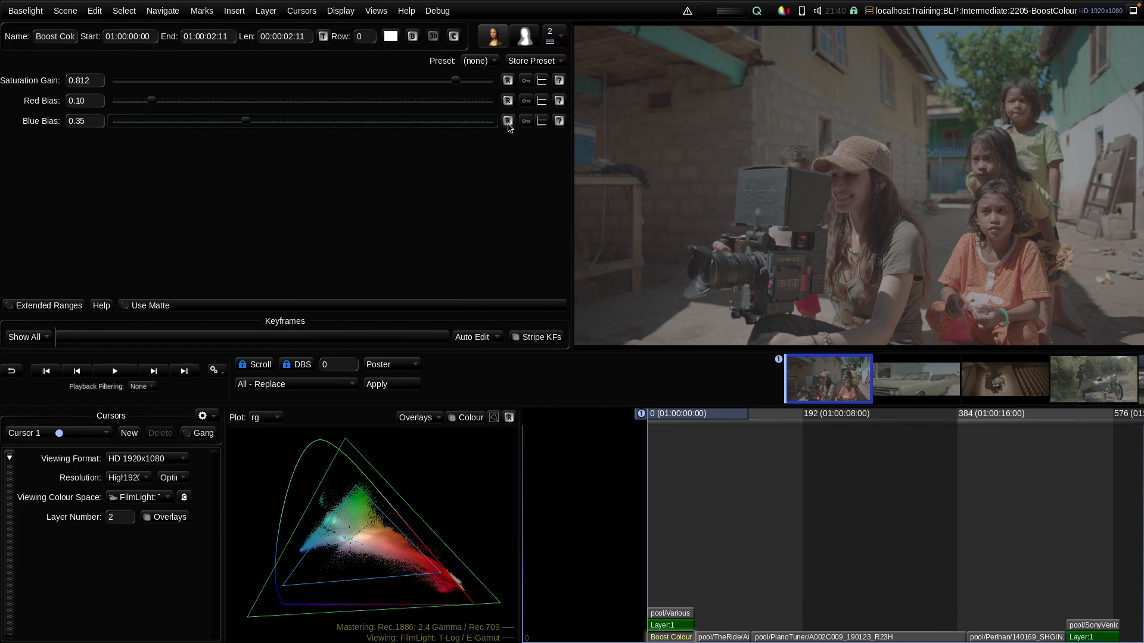
click(507, 122)
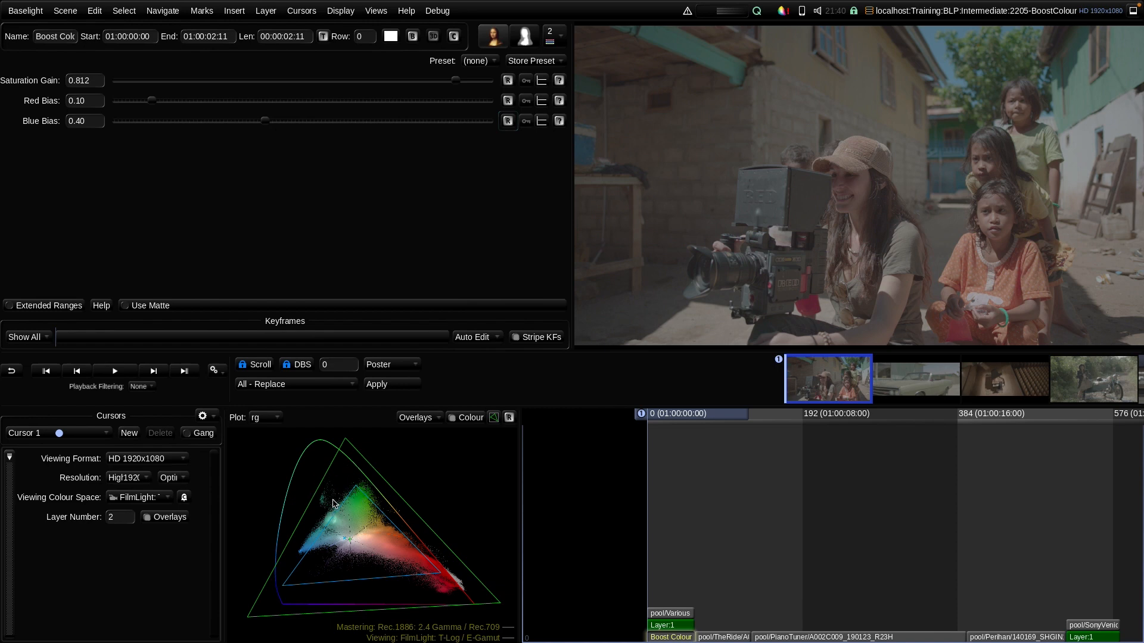
Step: Lower the Boost Colour Saturation Gain to 0.711 and set the viewing colour space to Rec.1886: 2.4 Gamma / Rec.709
drag(456, 84, 437, 108)
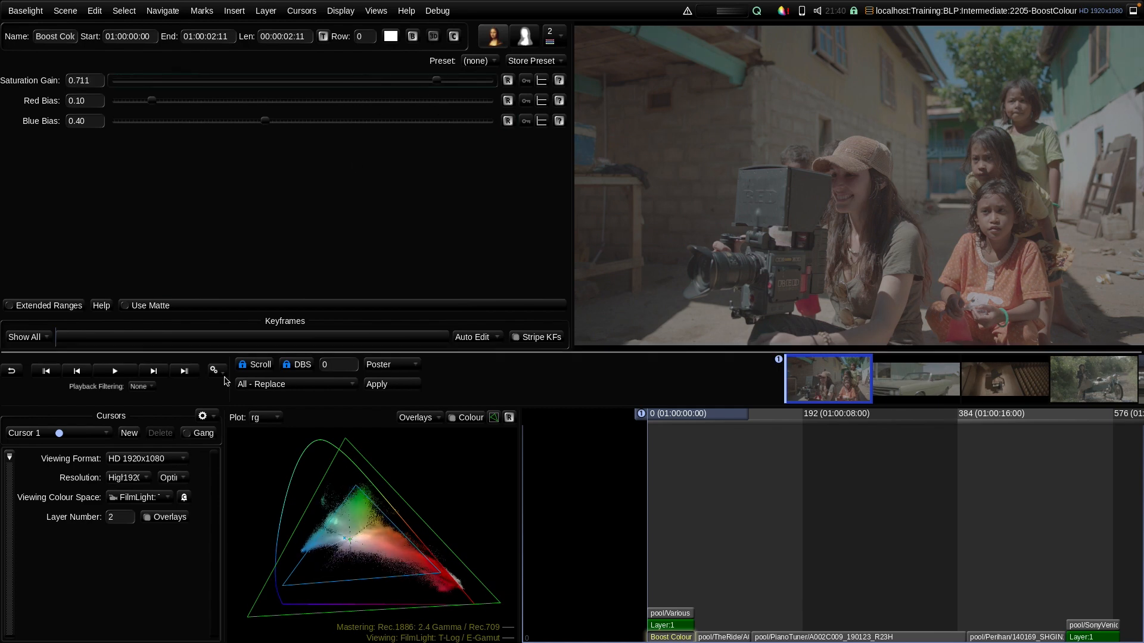
click(137, 498)
click(143, 527)
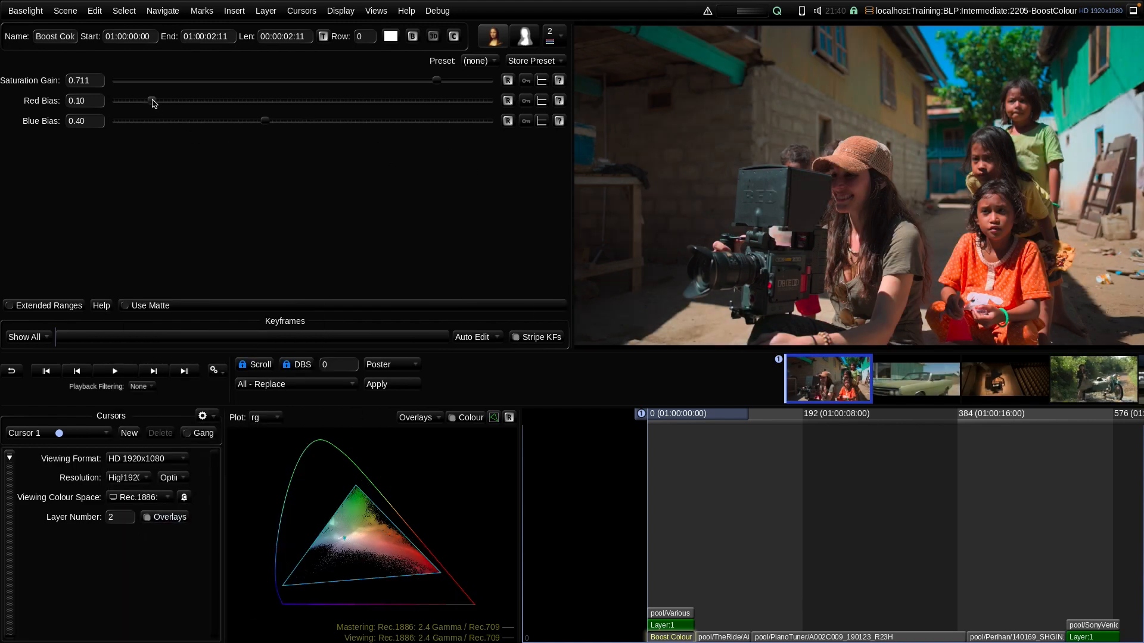
Step: Try a Red Bias of 0.45 on the Boost Colour layer and settle it at 0.19
drag(153, 102, 283, 102)
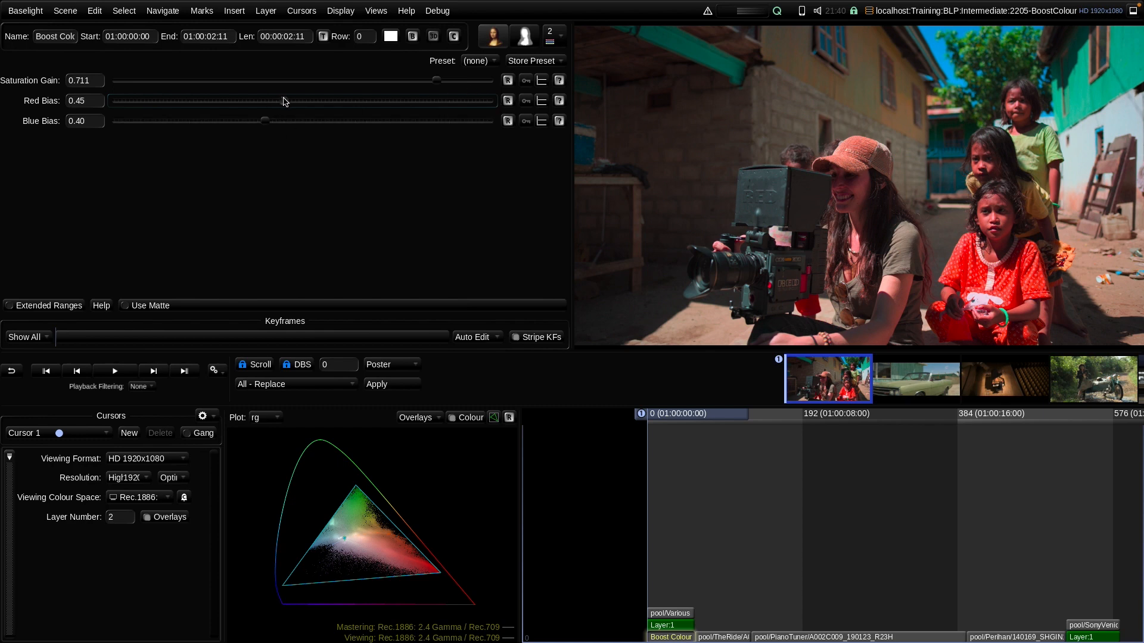
drag(283, 101, 187, 121)
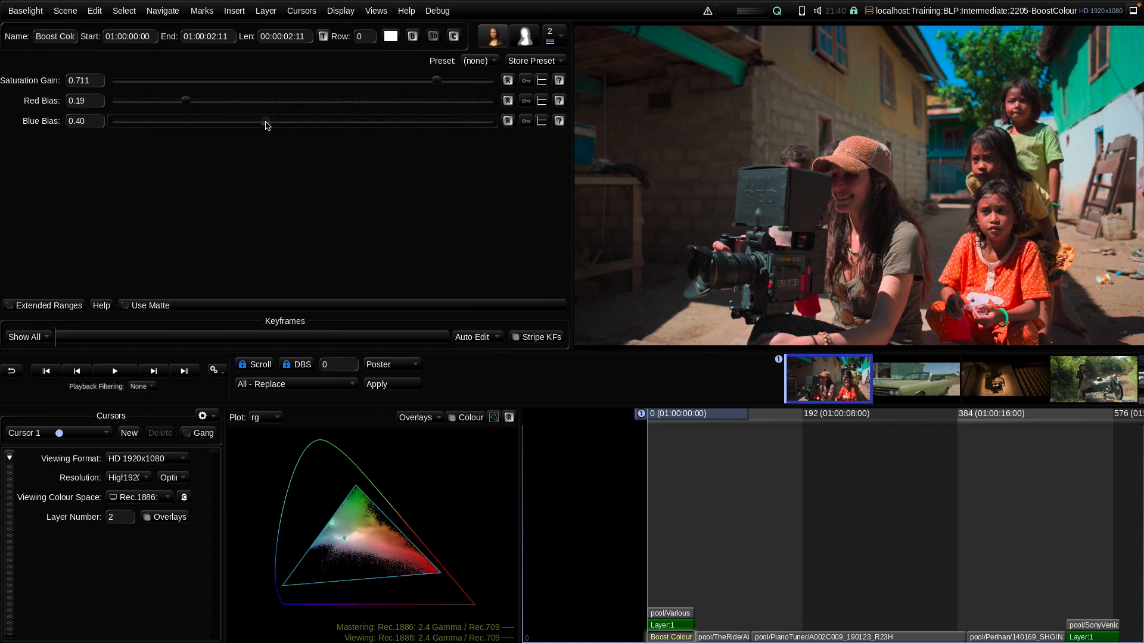
Step: Try a Blue Bias of 0.67 on the first shot's Boost Colour layer and reset both biases to their defaults
drag(265, 124, 374, 122)
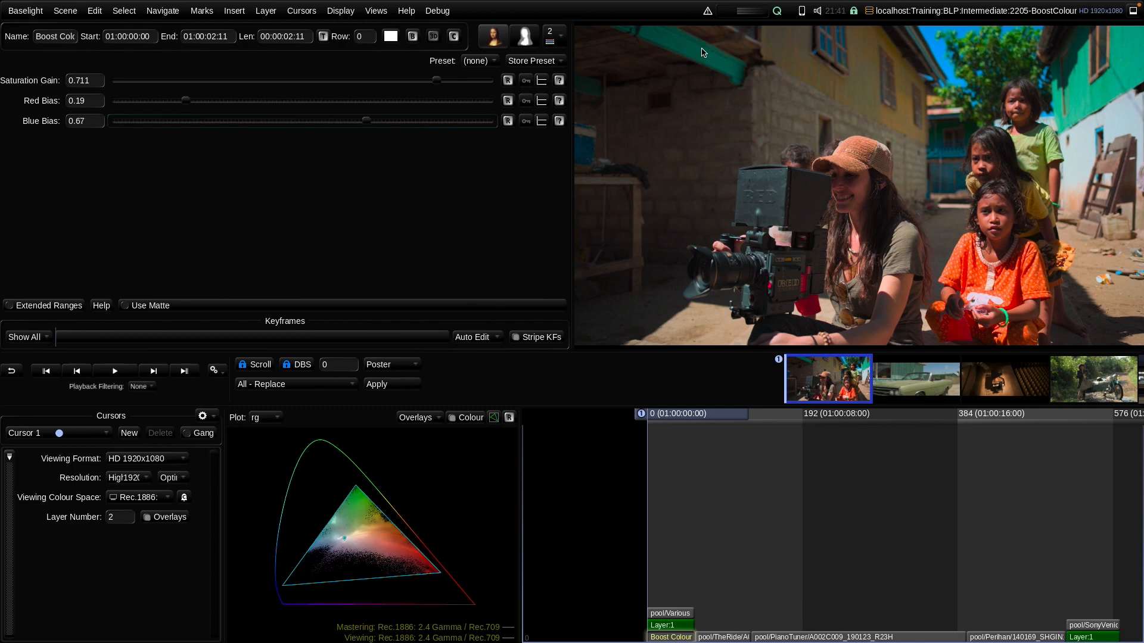
drag(367, 122, 371, 122)
click(508, 121)
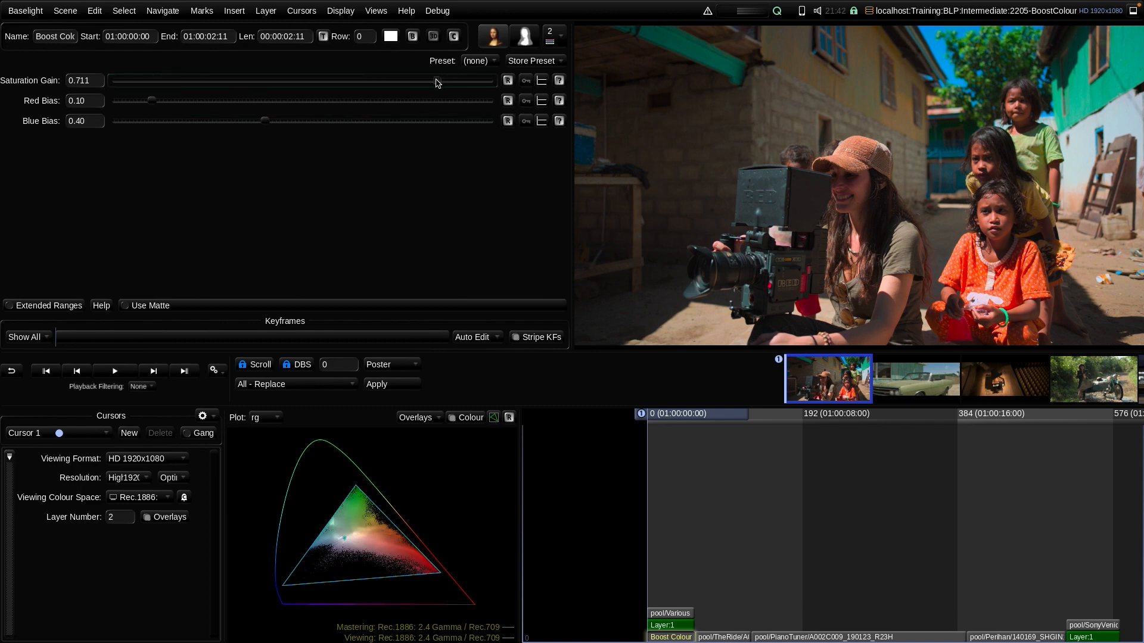
Step: Try Saturation Gains of -1.000 and -0.873 on the first shot's Boost Colour layer and reset the gain to its default
drag(435, 83, 115, 130)
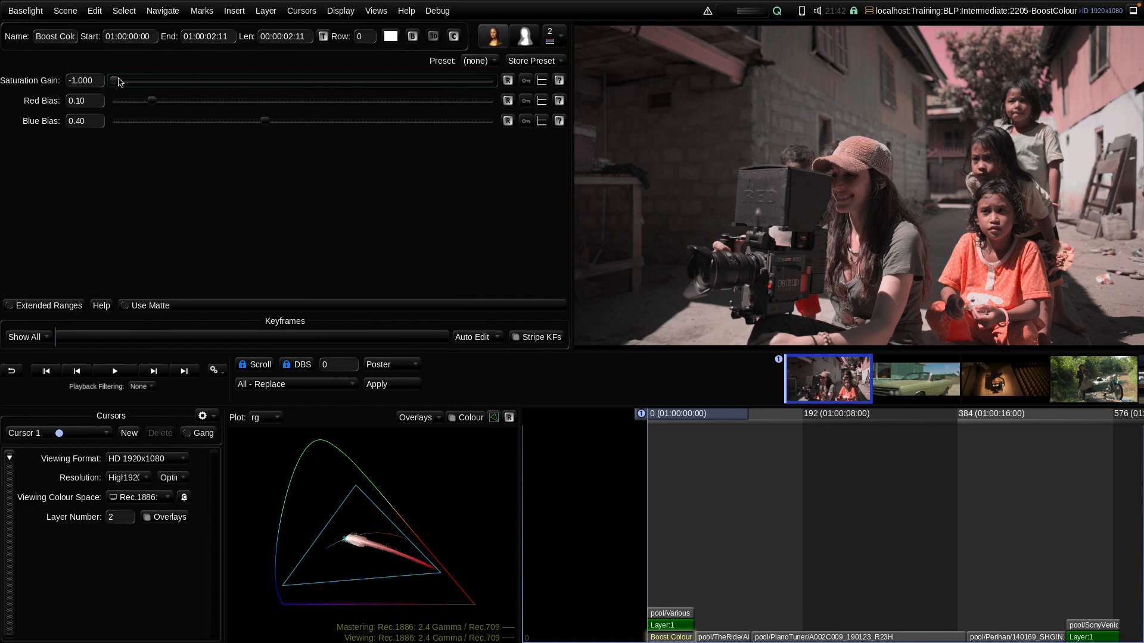
drag(114, 80, 327, 102)
click(509, 100)
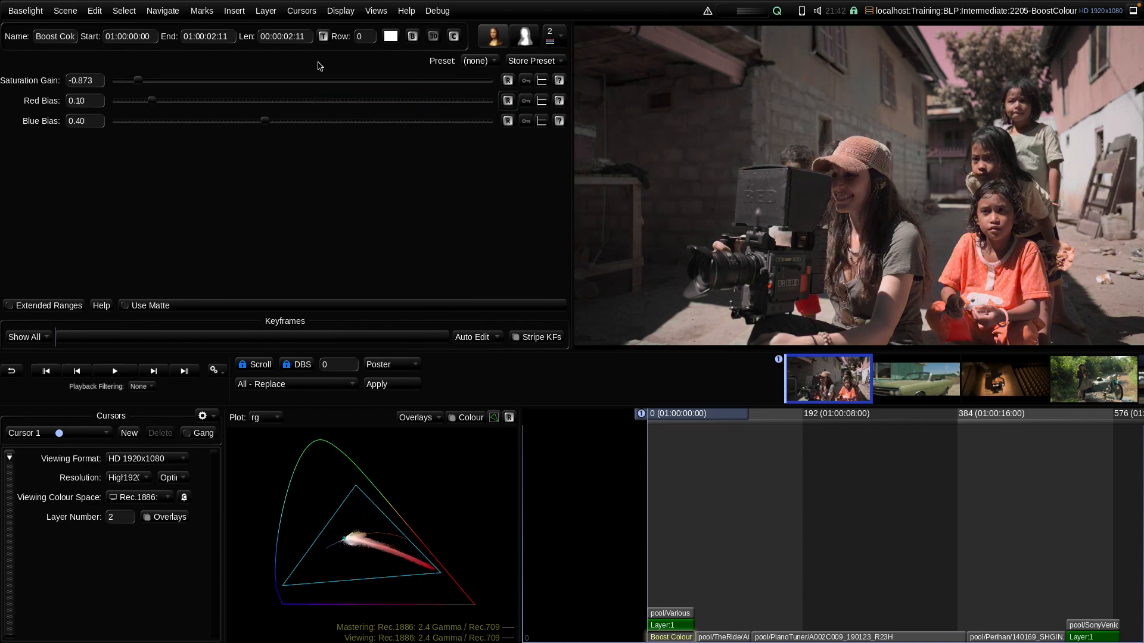
click(509, 80)
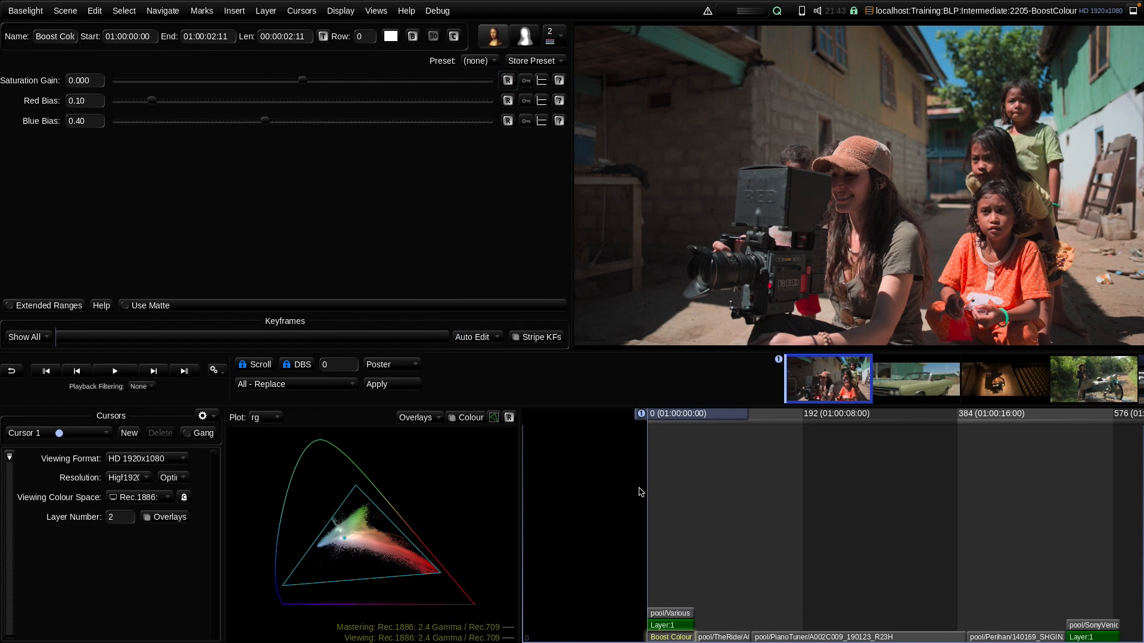
Step: Add a Boost Colour operator to the green car shot, try a Saturation Gain of 1.000 and settle it at 0.471
key(Down)
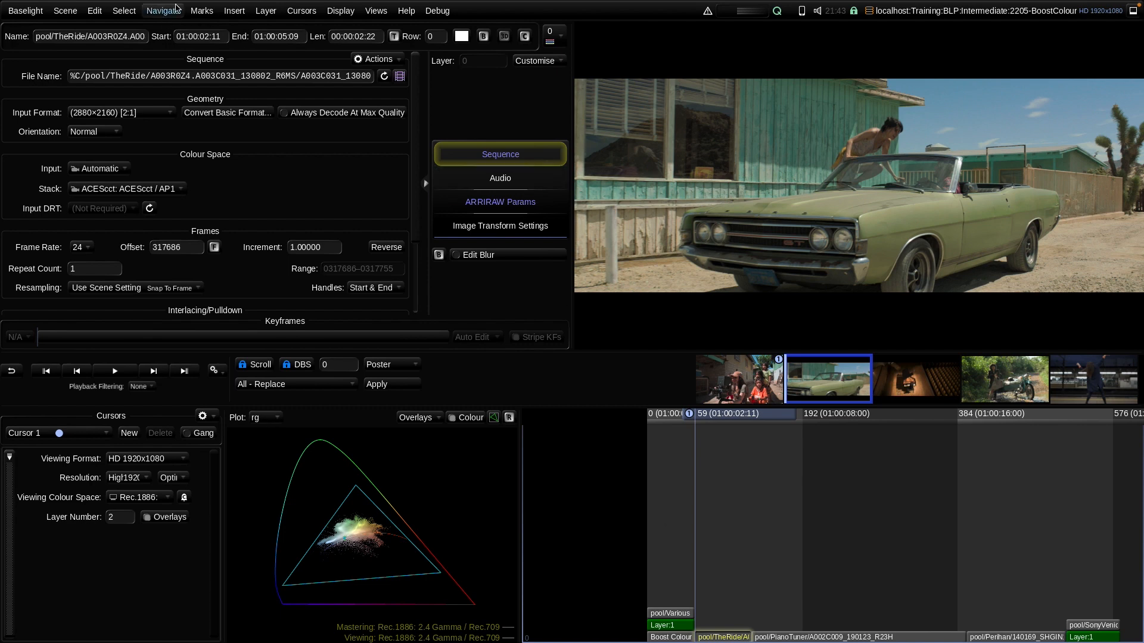
click(234, 10)
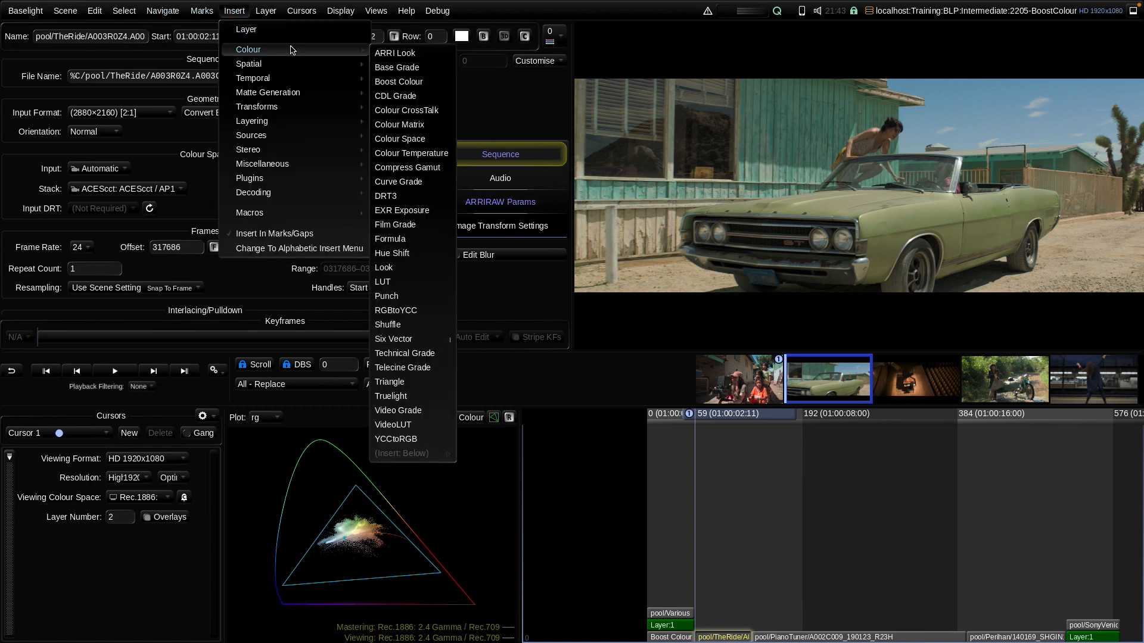
click(414, 83)
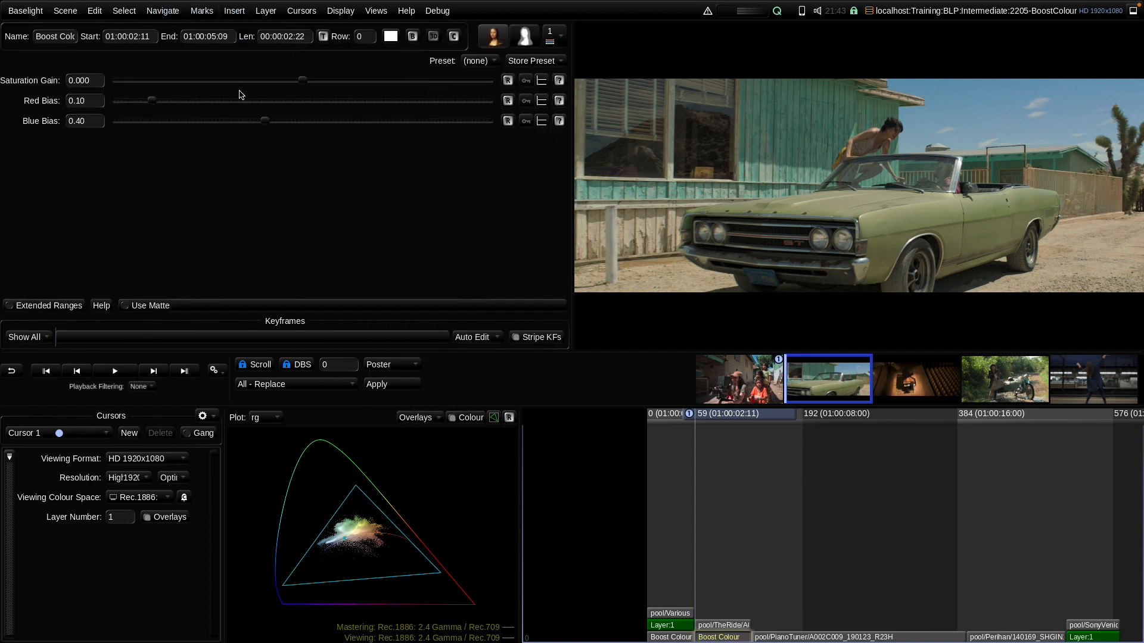
drag(313, 88, 525, 70)
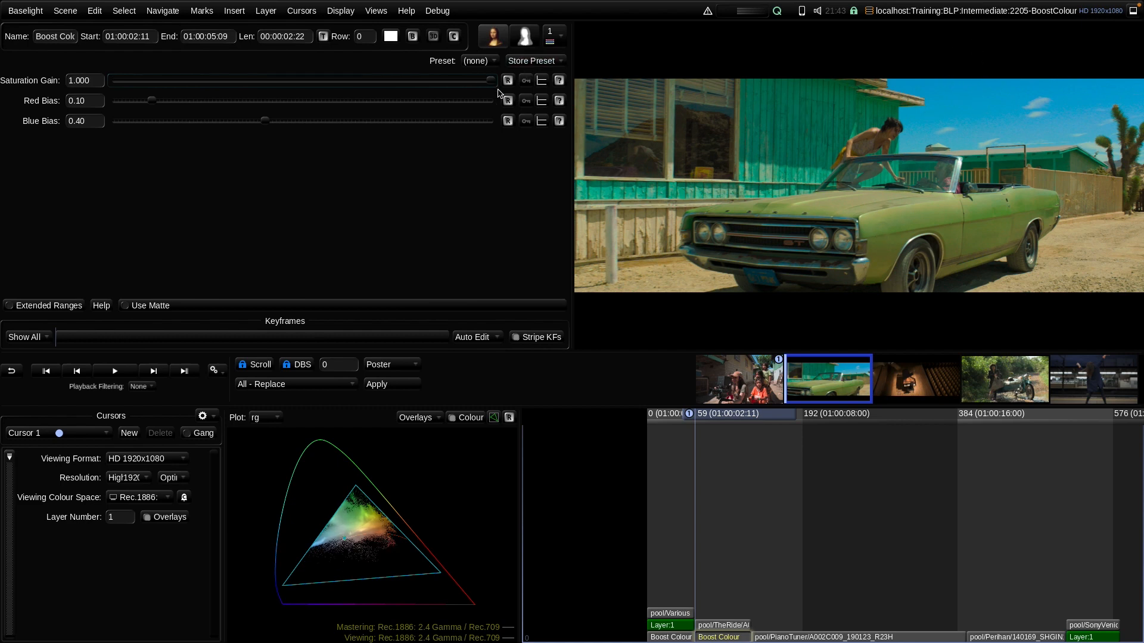
drag(500, 91, 384, 97)
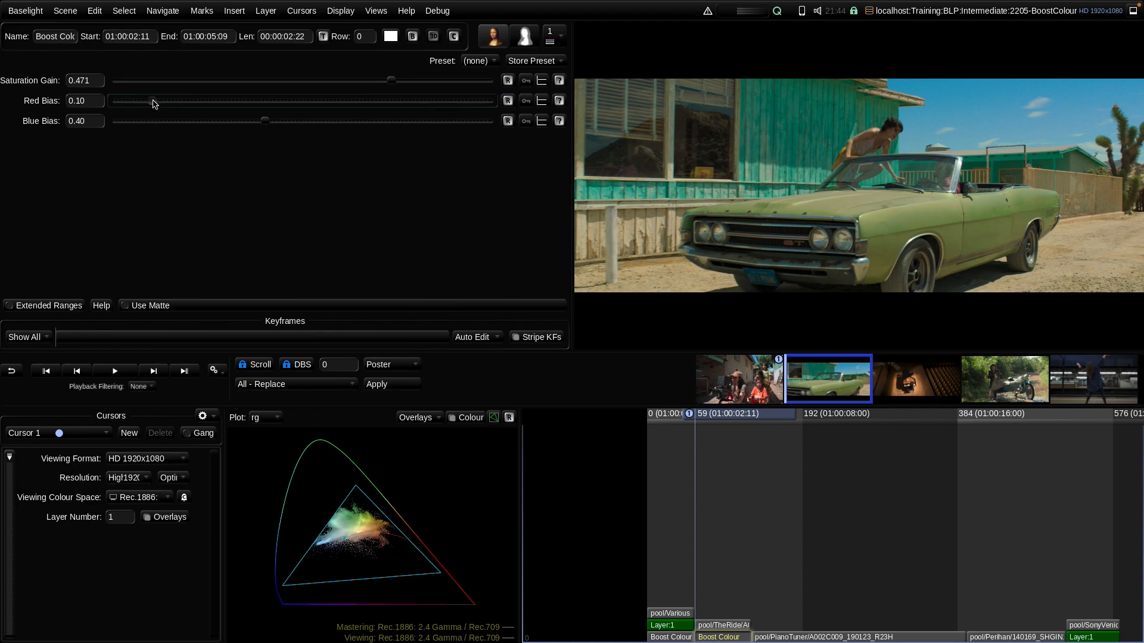
Step: Set the car shot's Red Bias to 0.52 and Saturation Gain to 0.300, comparing the result with the layer disabled
drag(153, 103, 288, 102)
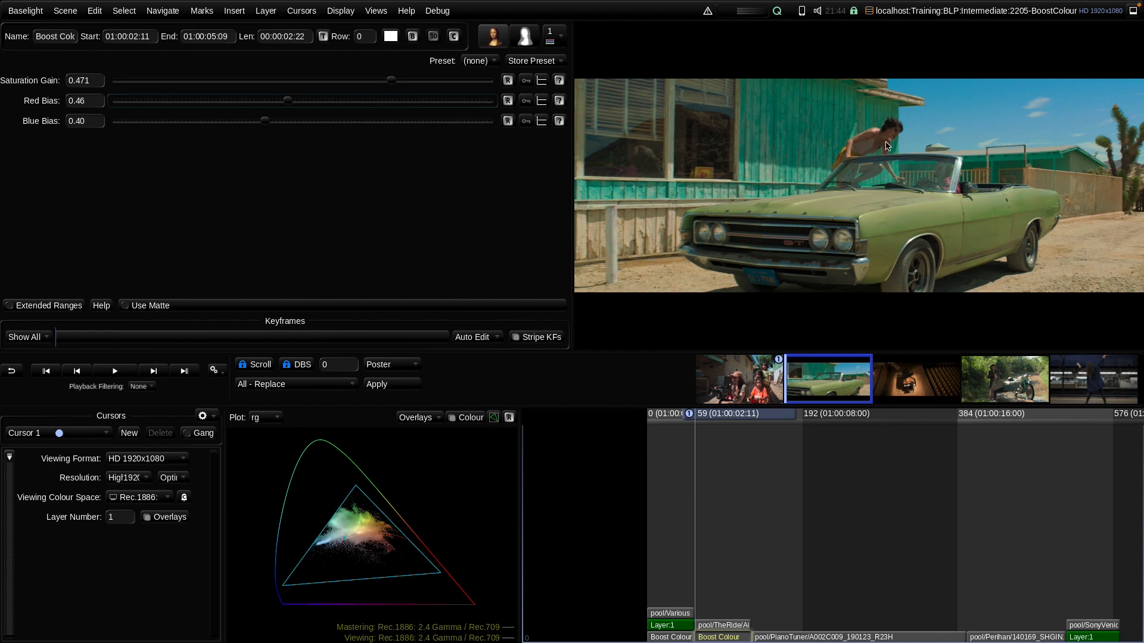
drag(289, 103, 311, 103)
drag(391, 81, 362, 90)
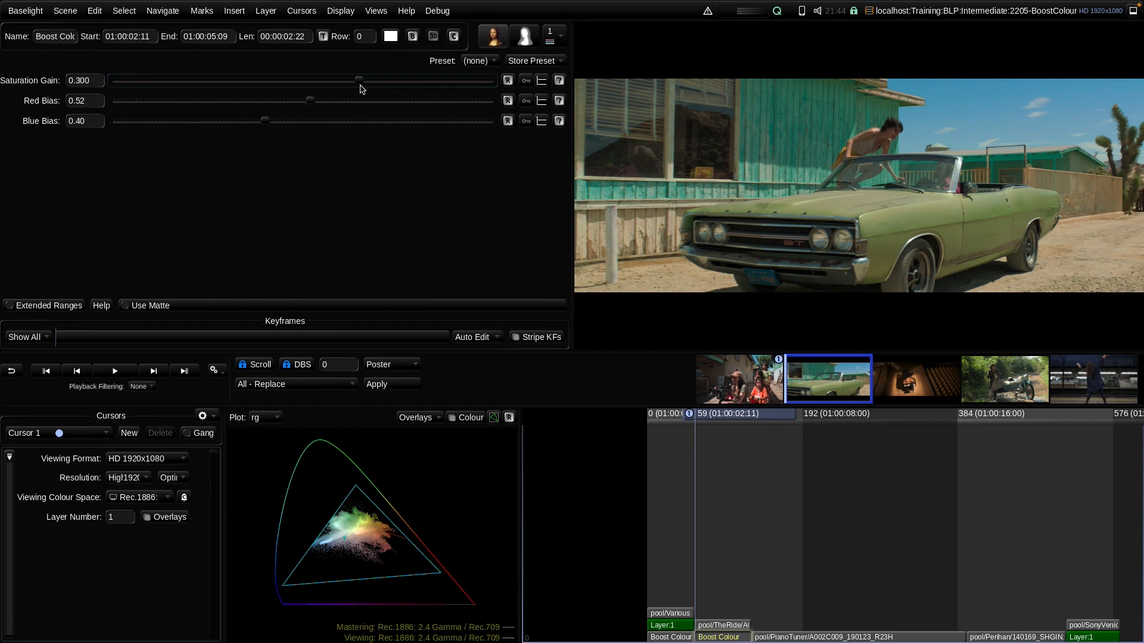
click(413, 37)
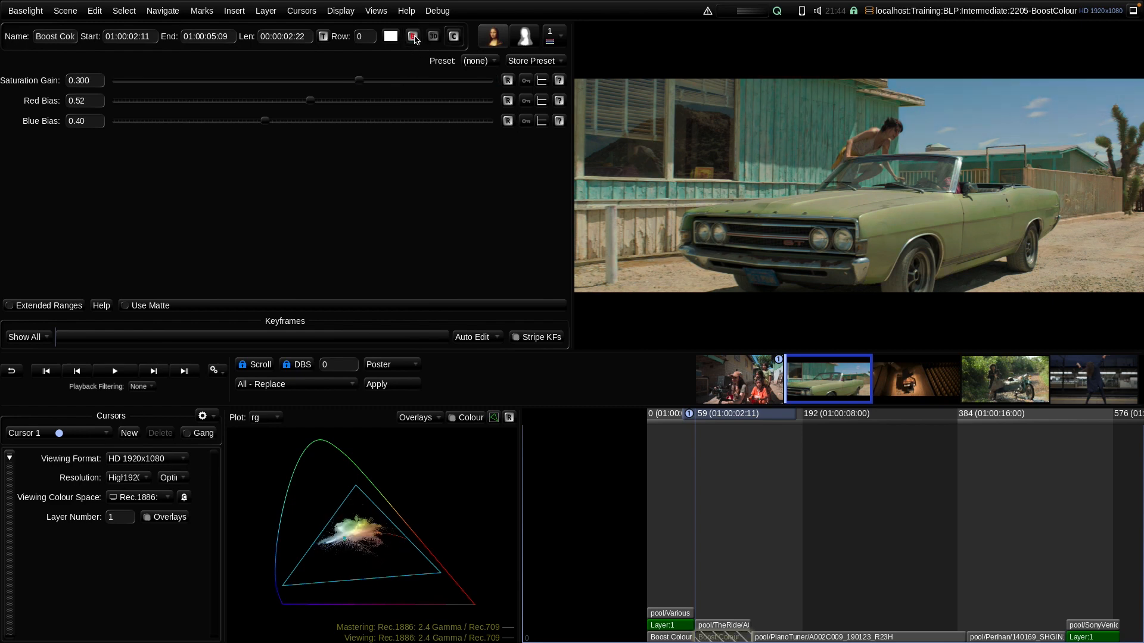
click(413, 37)
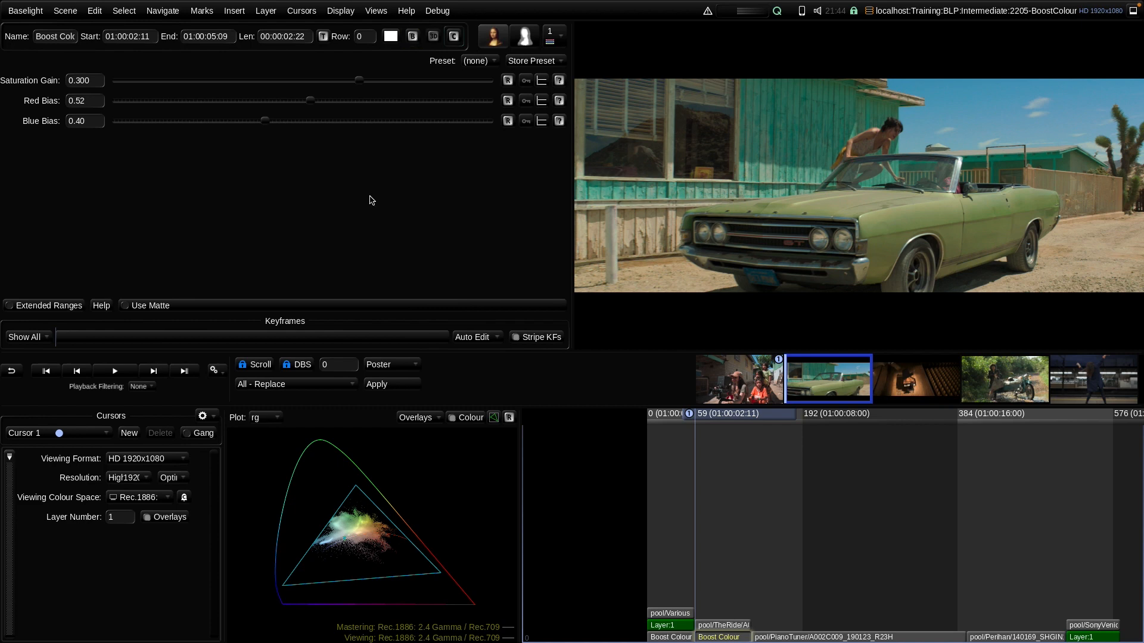
Step: Add a Boost Colour operator with a Saturation Gain of 0.832 to the piano shot and compare it with the layer disabled
key(Down)
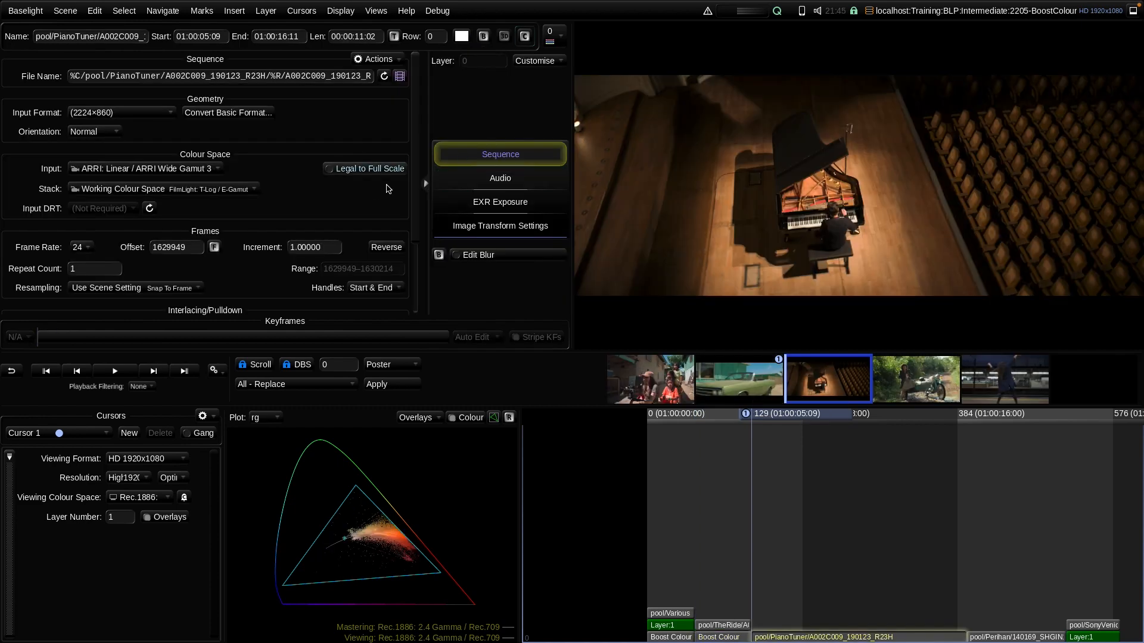
click(234, 10)
mouse_move(256, 49)
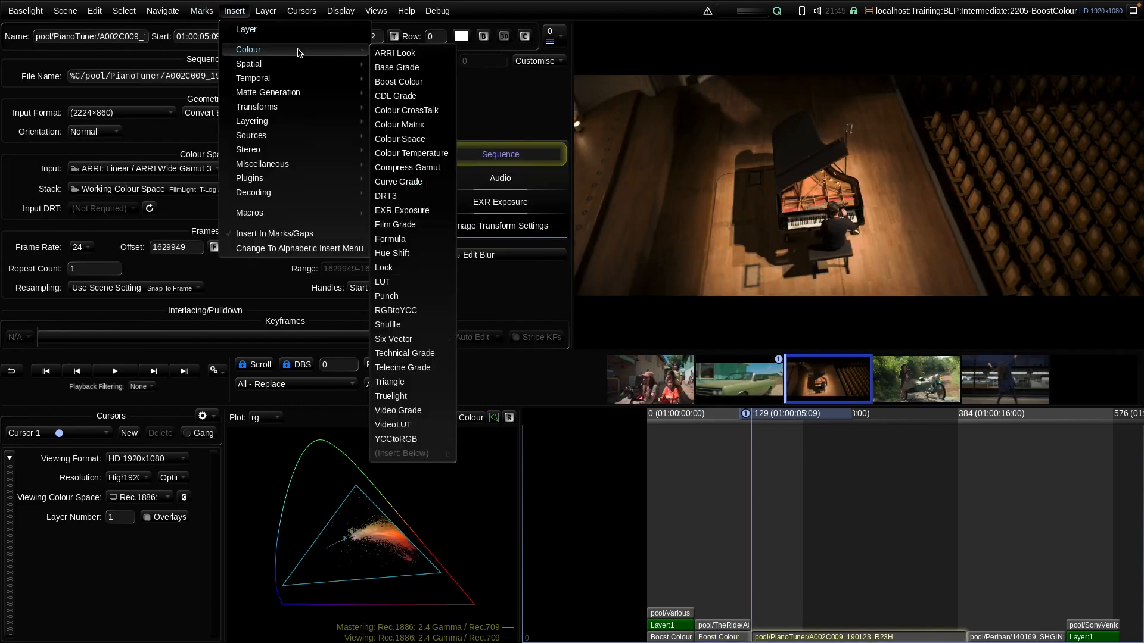
click(414, 82)
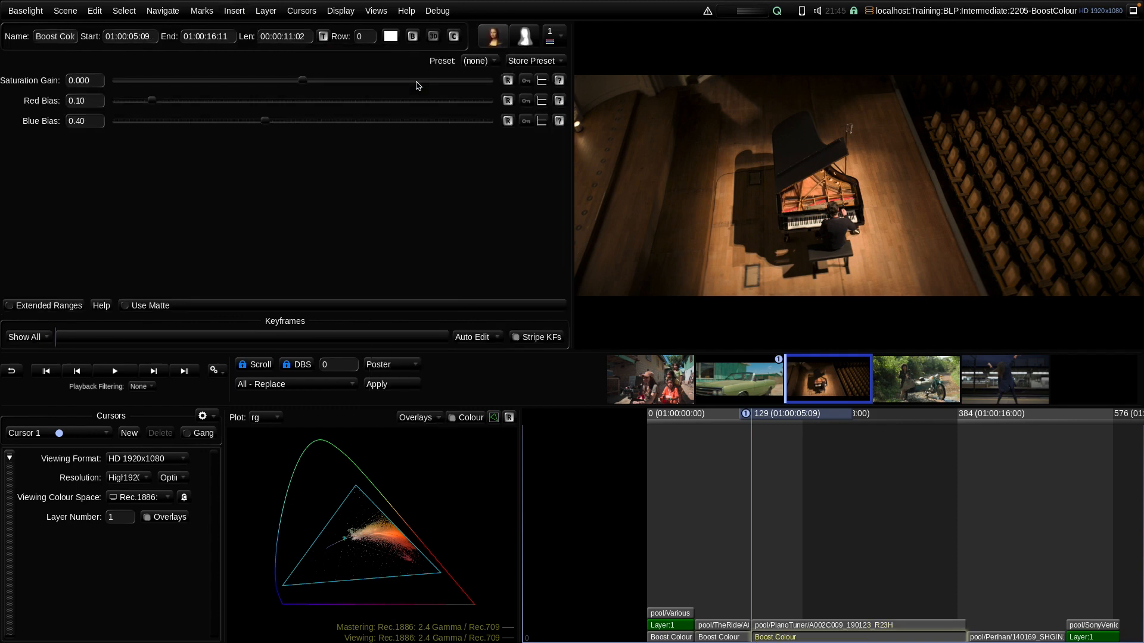
drag(303, 80, 450, 80)
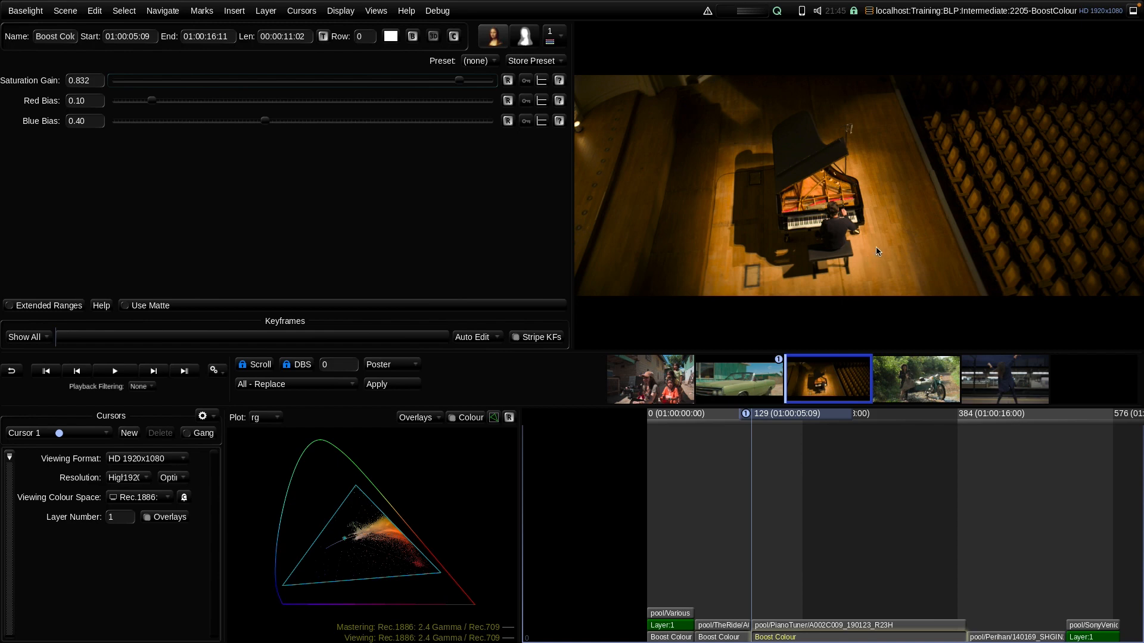
click(413, 39)
click(412, 40)
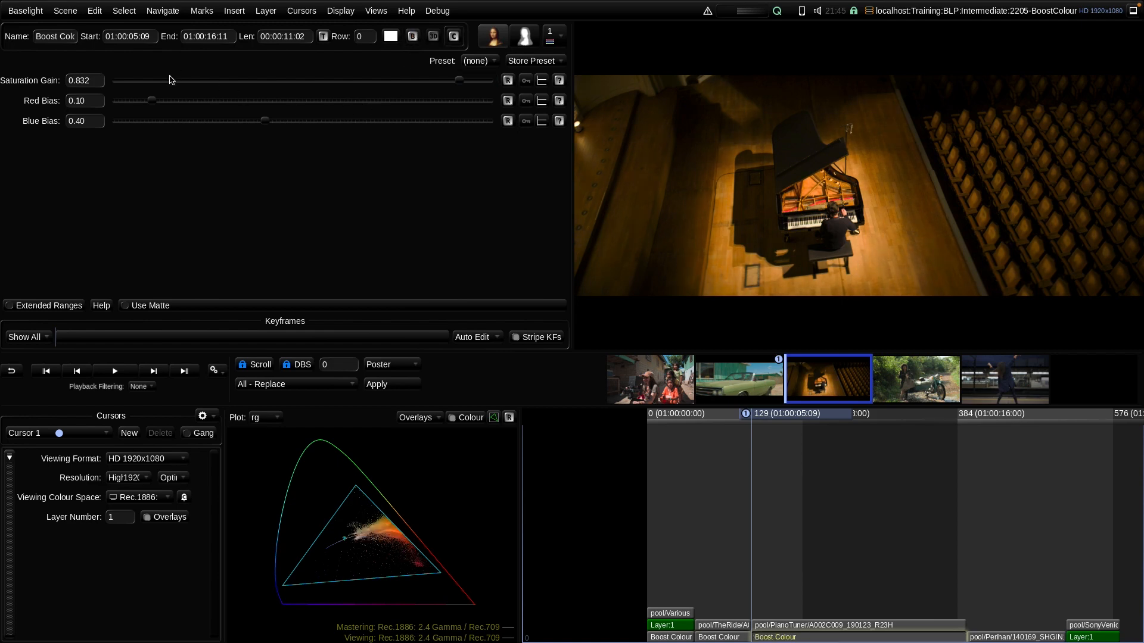
Step: Set the piano shot's Red Bias to 0.38 and Saturation Gain to 0.490, comparing the result with the layer disabled
drag(153, 103, 257, 100)
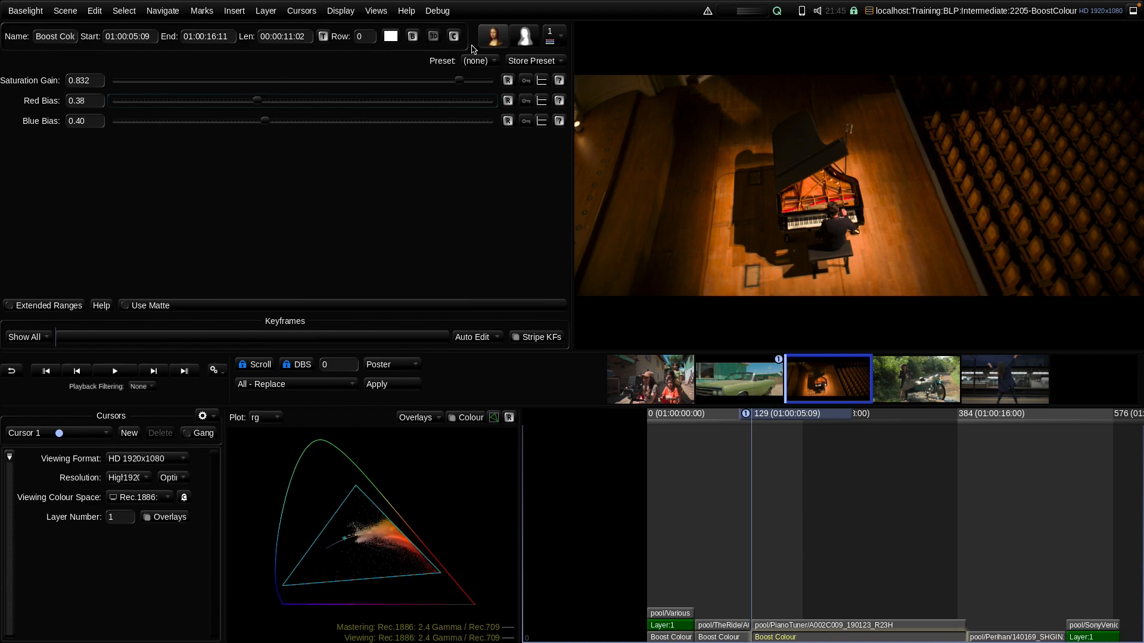
drag(460, 81, 397, 87)
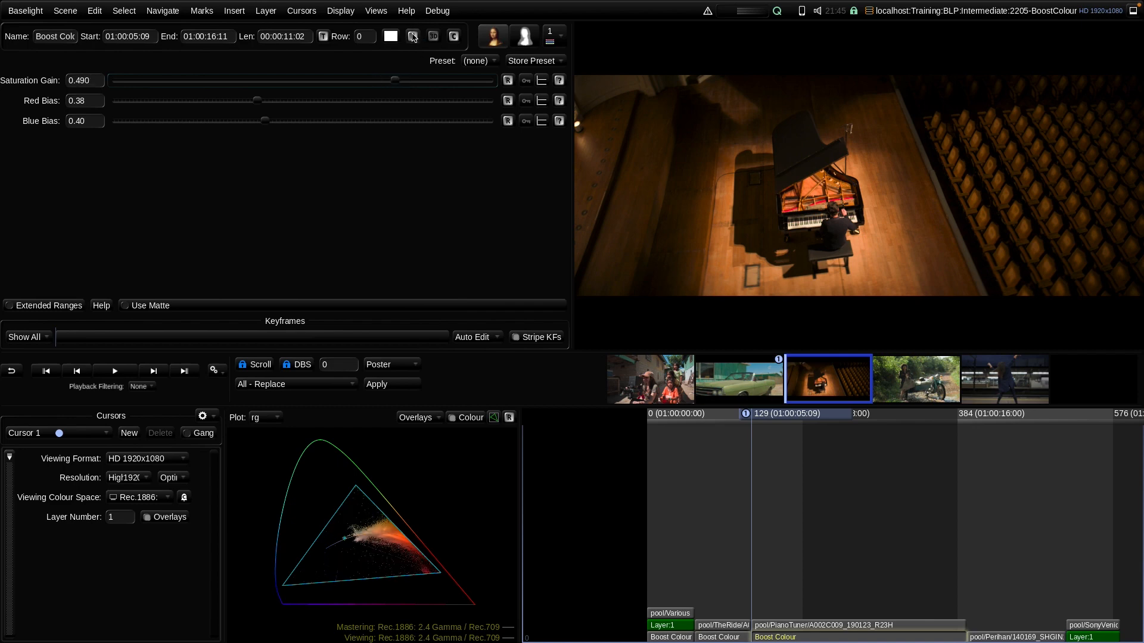
click(413, 37)
click(413, 37)
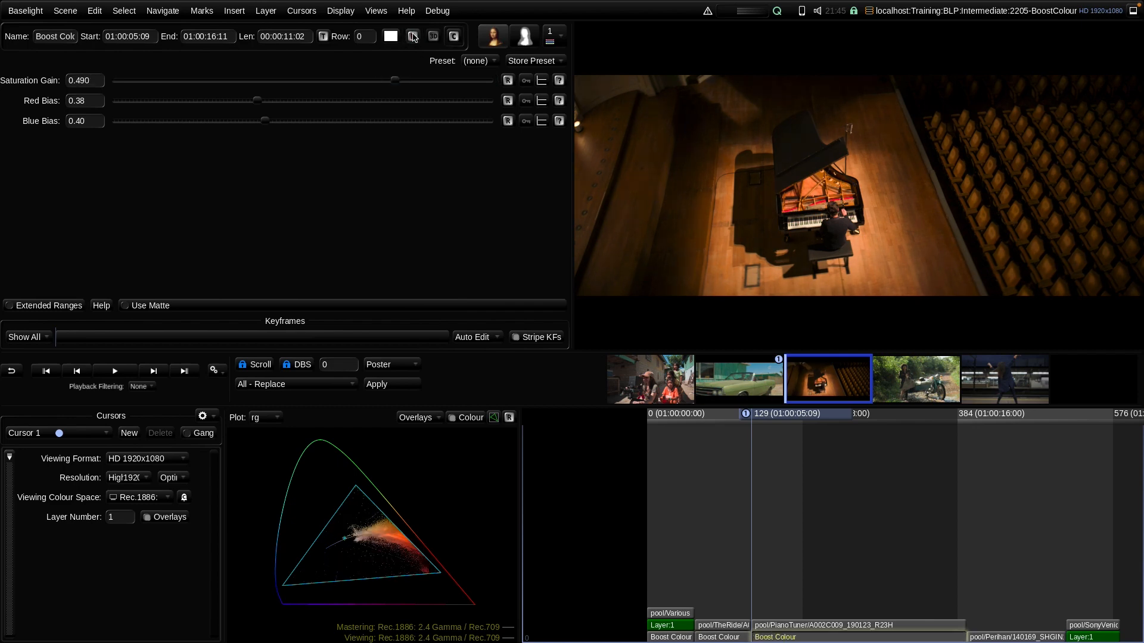
click(413, 36)
click(412, 37)
Step: Add a Boost Colour operator to the motorcycle shot and raise its Saturation Gain to 0.927
key(Page_Down)
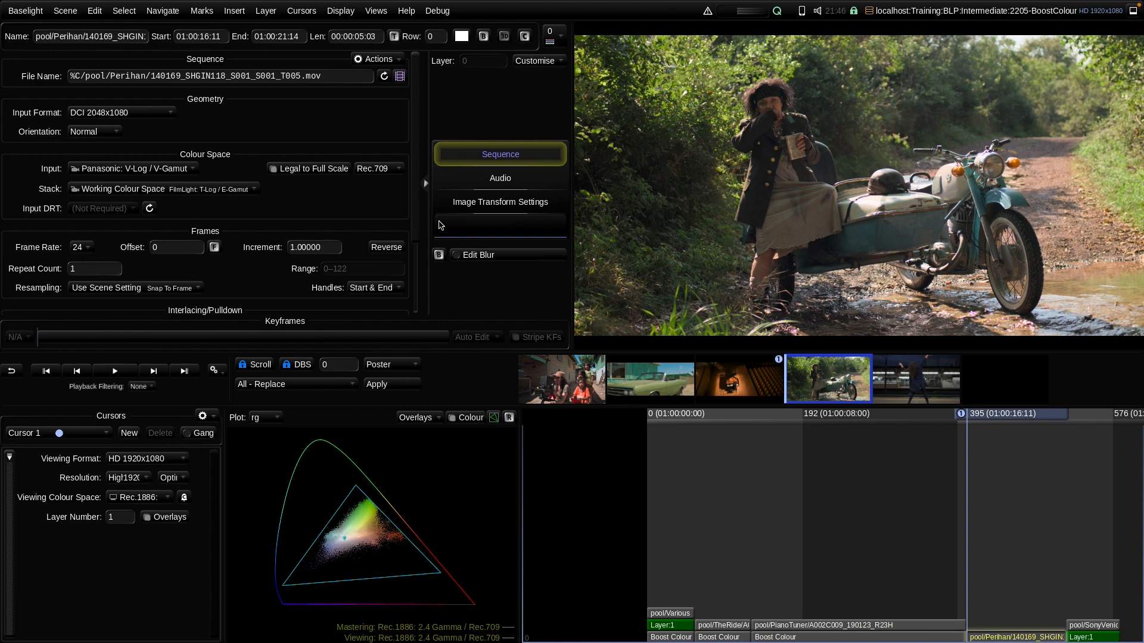
click(234, 11)
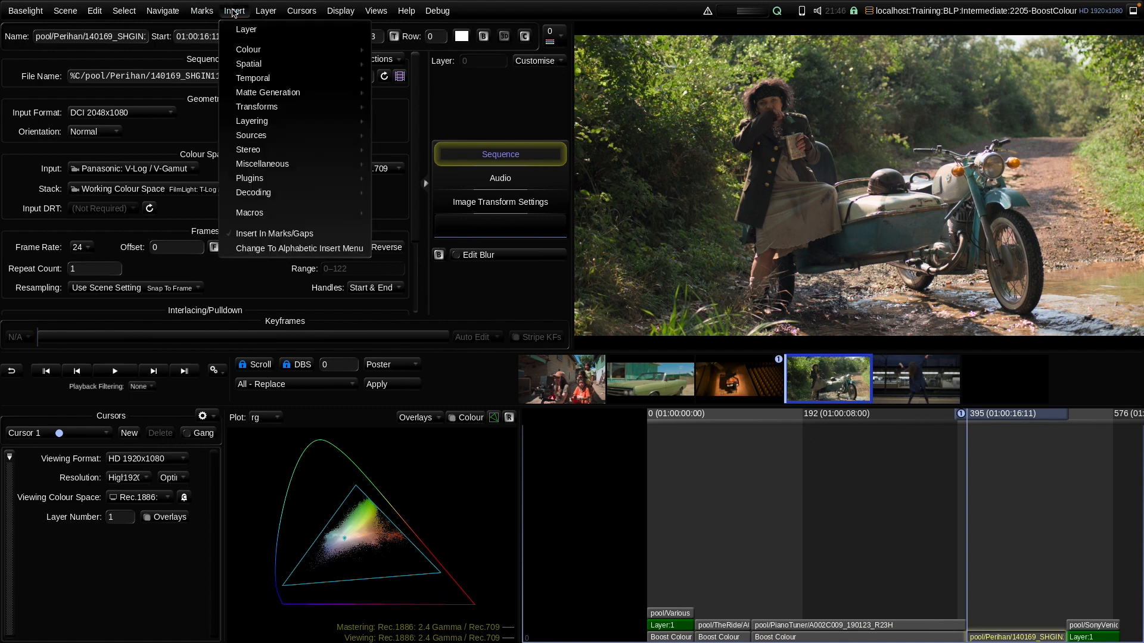
mouse_move(263, 51)
click(402, 82)
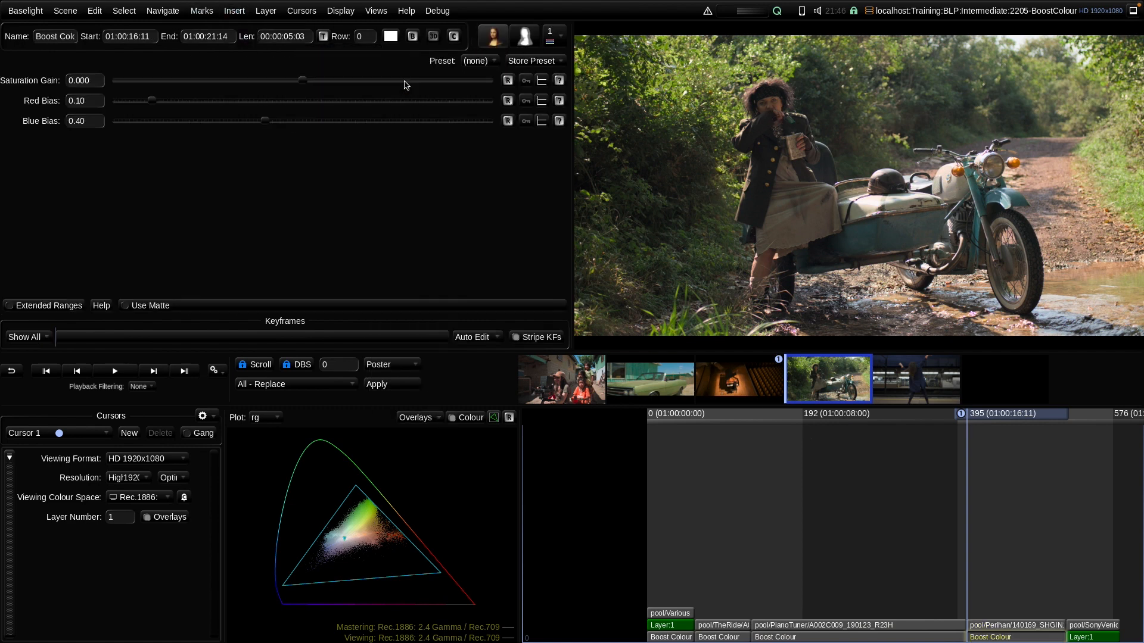
drag(302, 84, 472, 87)
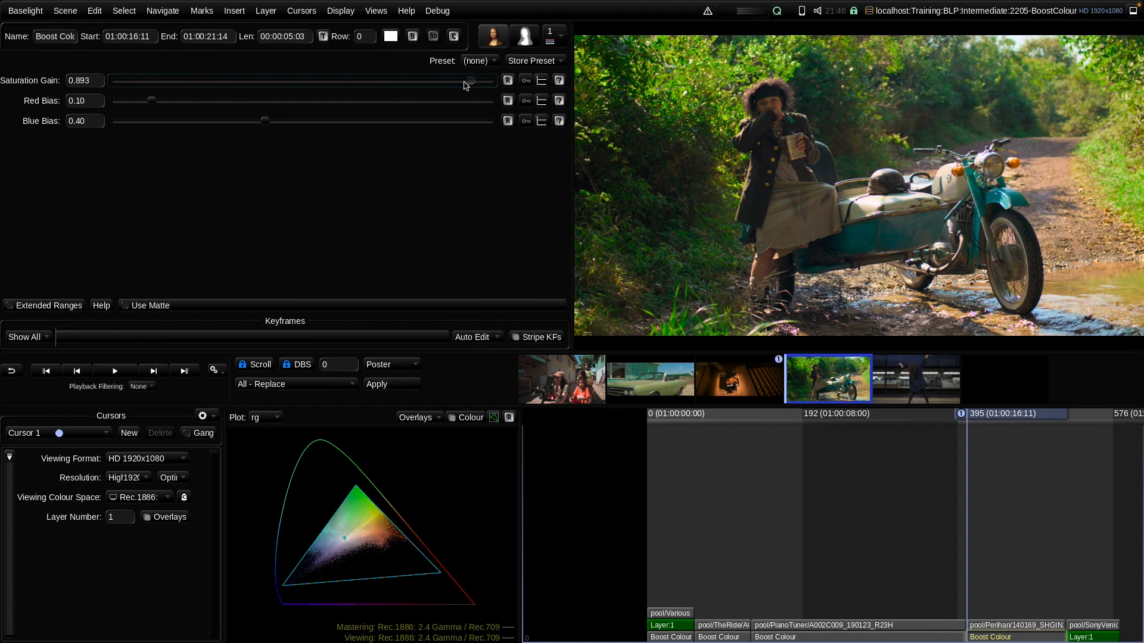
mouse_move(471, 83)
mouse_down()
mouse_move(426, 89)
mouse_move(478, 93)
mouse_up()
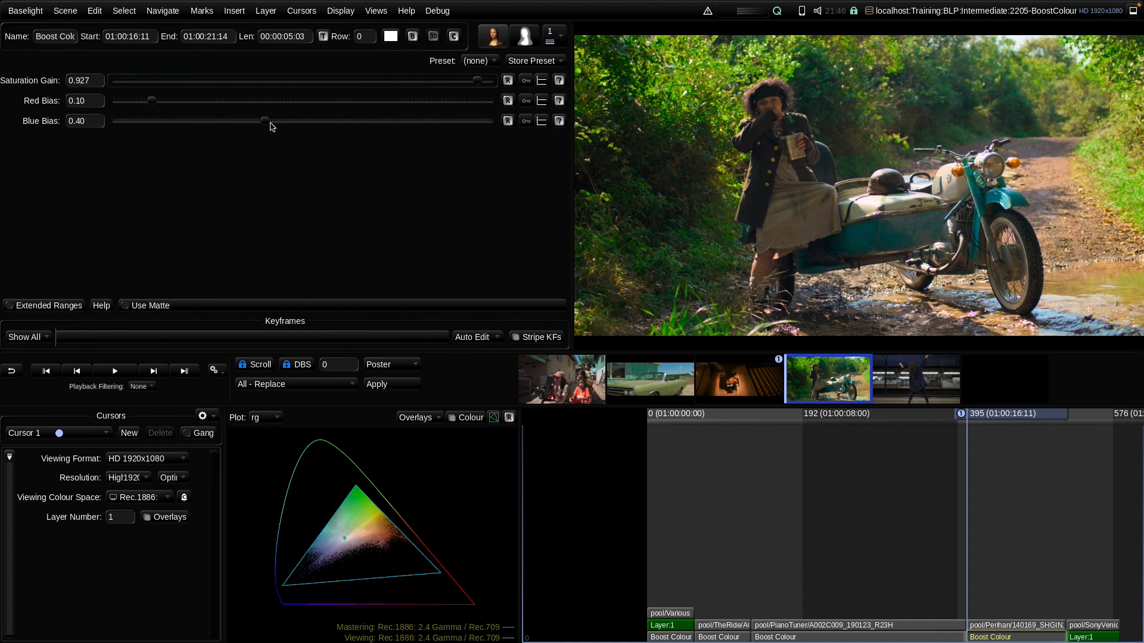
Step: Try Blue Bias values of 0.21 and 0.33 on the motorcycle shot's Boost Colour layer
drag(266, 123, 432, 129)
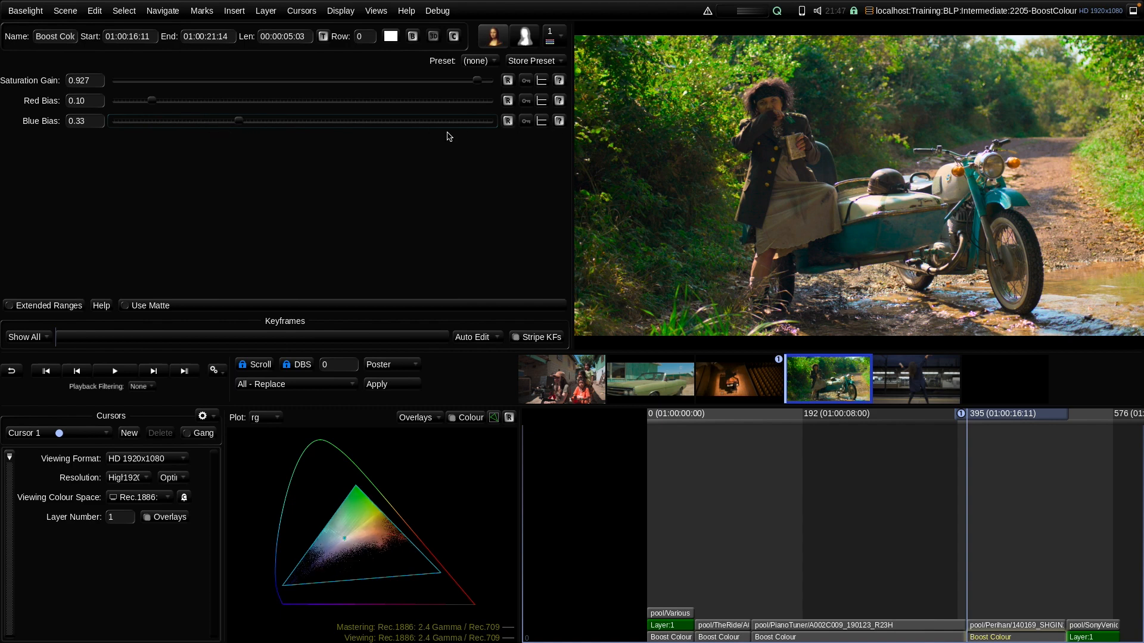
drag(237, 121, 190, 155)
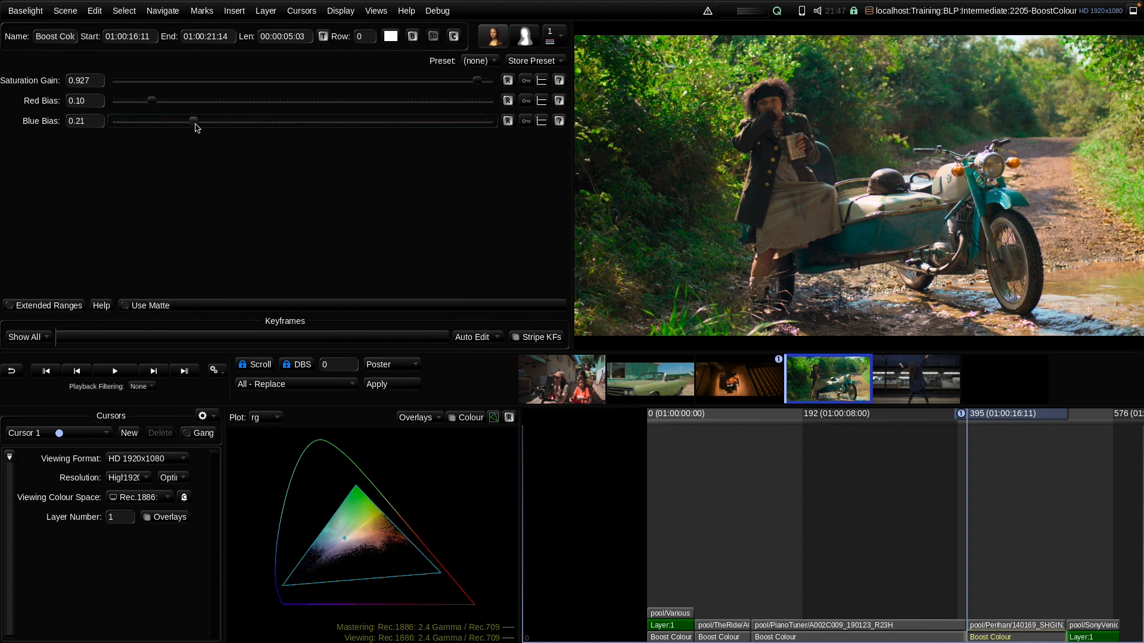
drag(194, 122, 247, 127)
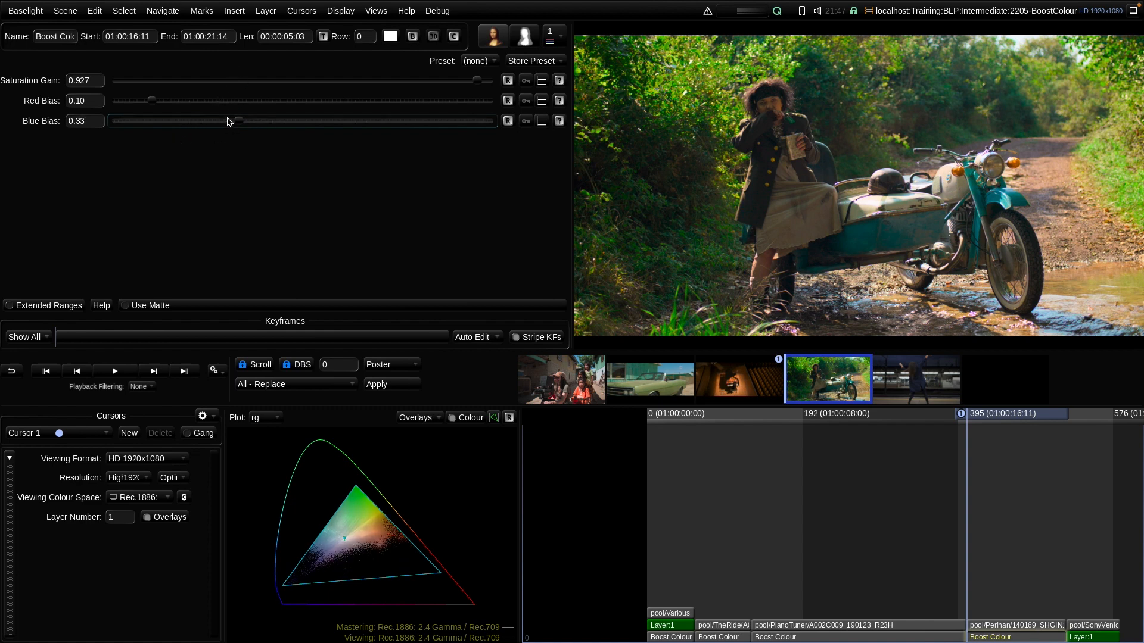
Step: Set the motorcycle shot's Saturation Gain to 0.376, Red Bias to 0.21 and Blue Bias to 0.36, comparing with the layer disabled
drag(483, 82, 375, 86)
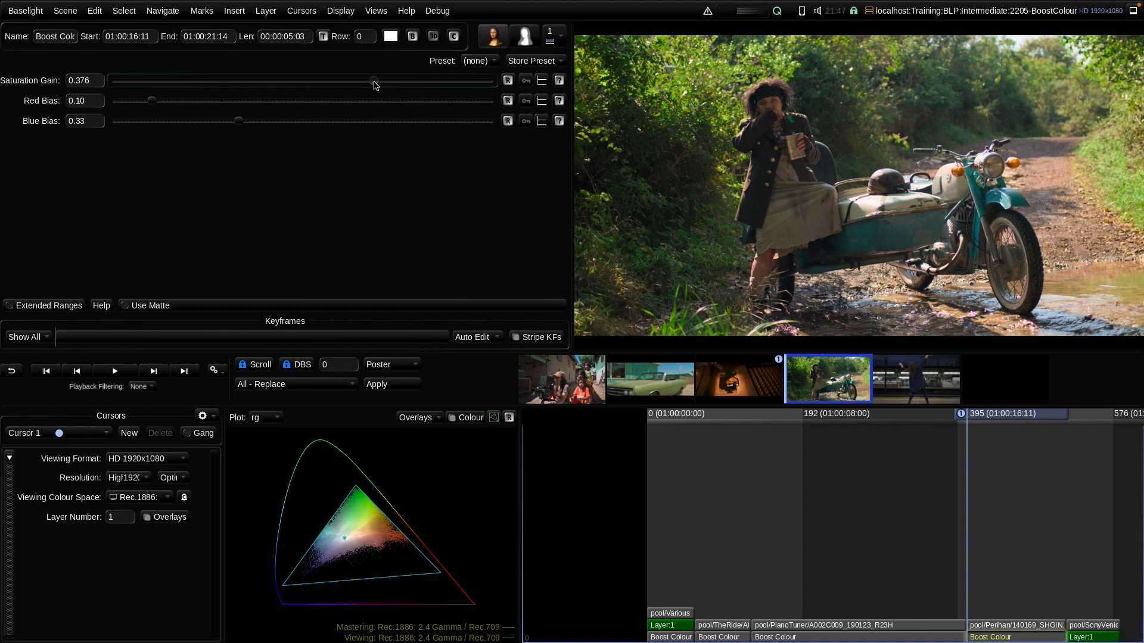
drag(152, 101, 249, 126)
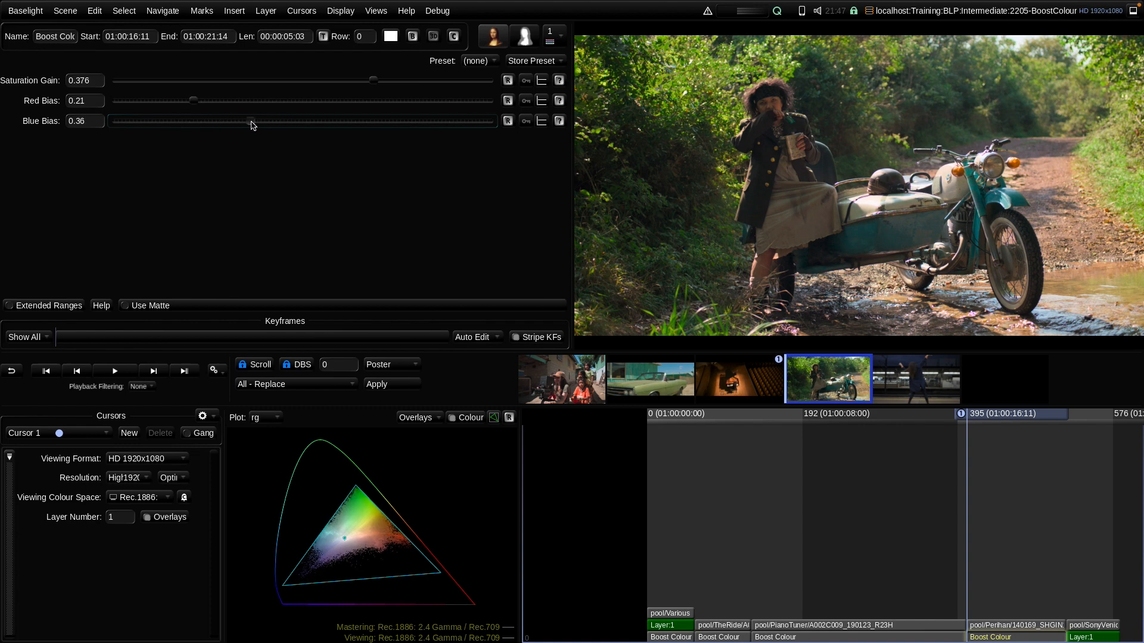
click(413, 37)
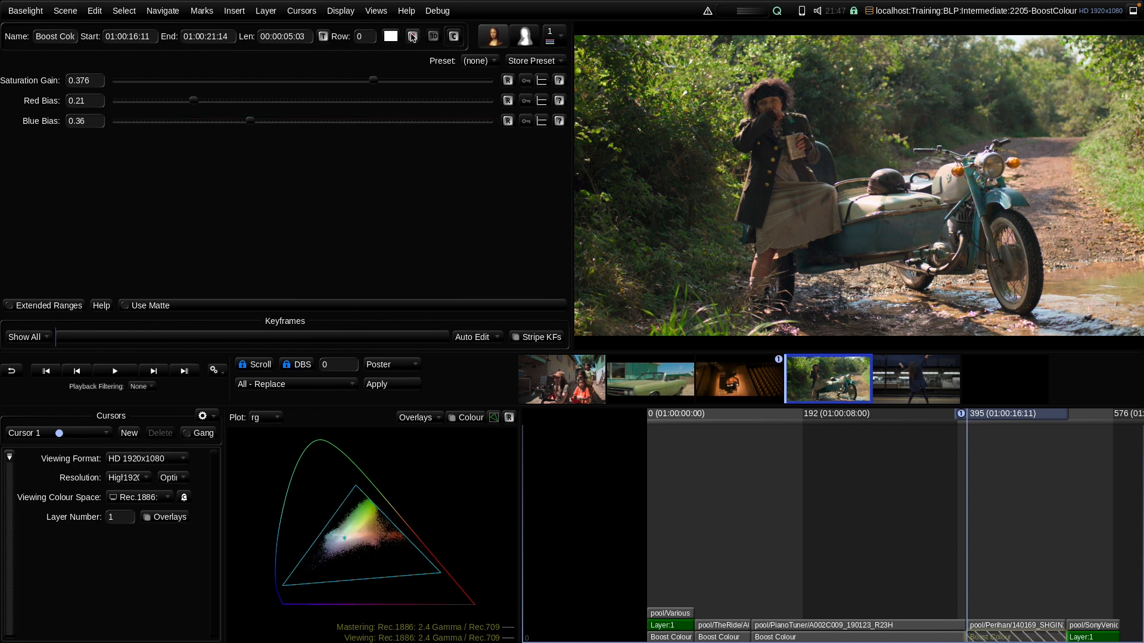
click(414, 37)
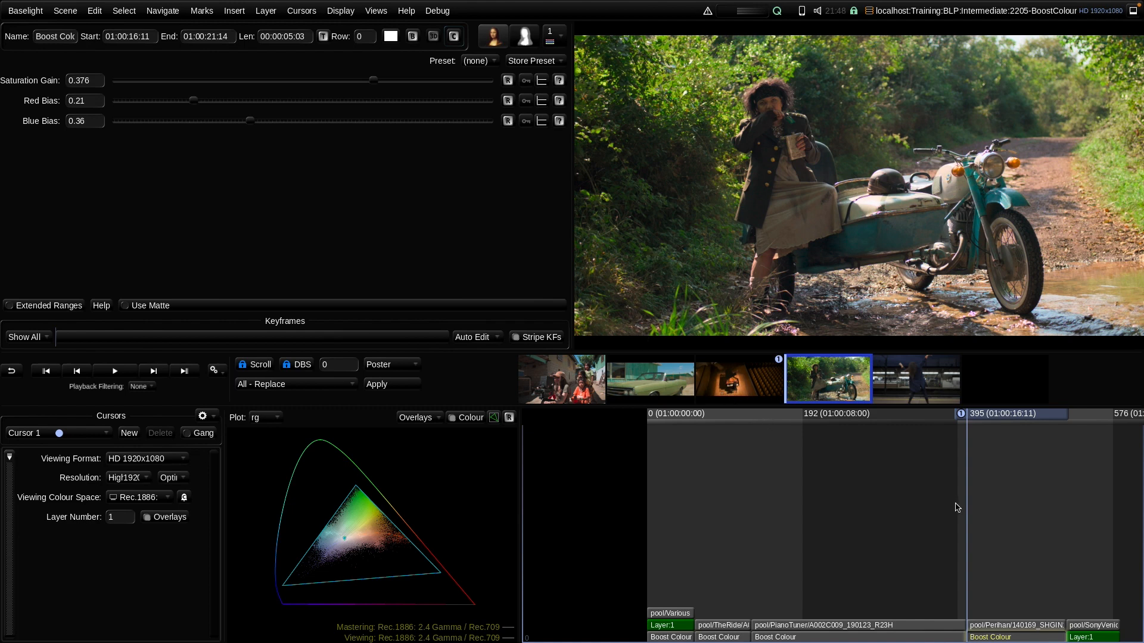
Step: Compare the dancer shot on the train platform with its grade disabled, and add a Boost Colour operator to it
key(Down)
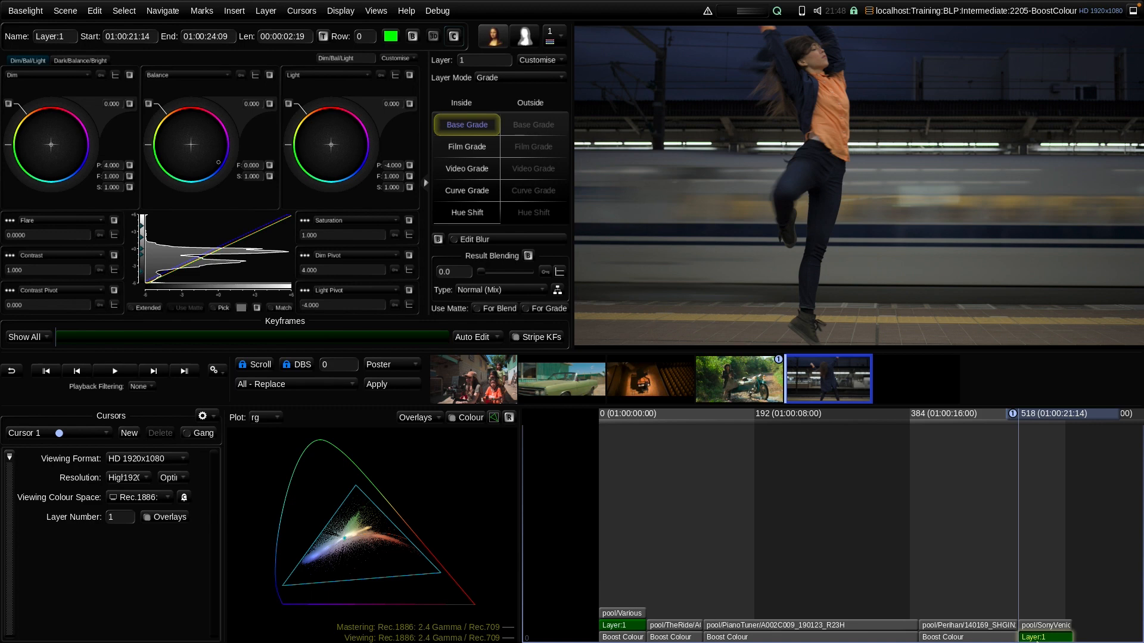
key(Page_Up)
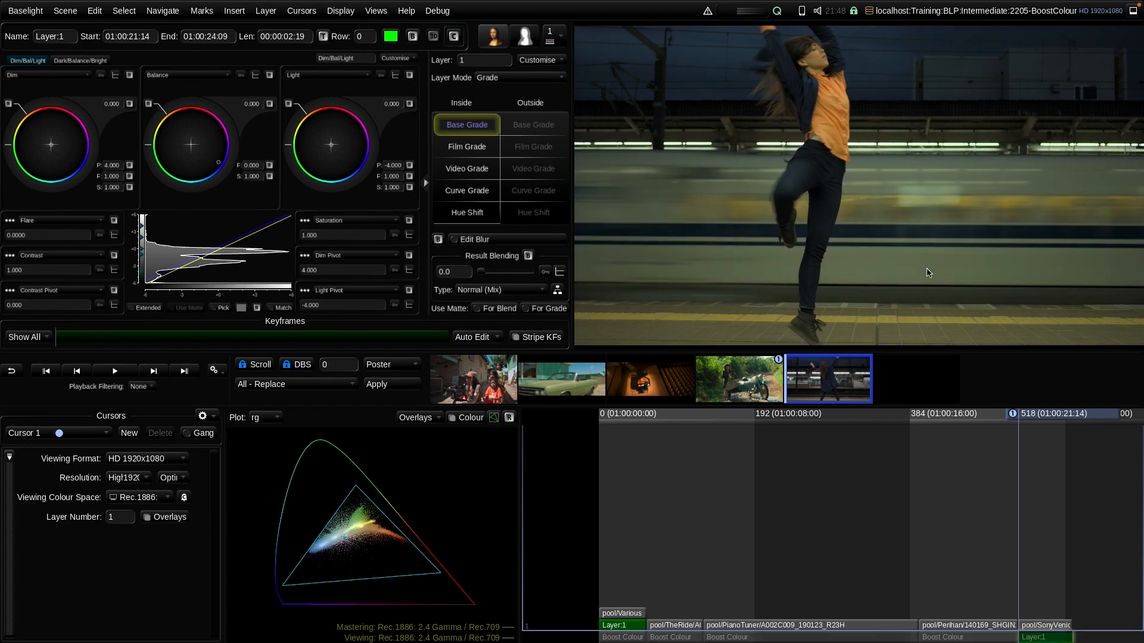
key(Page_Down)
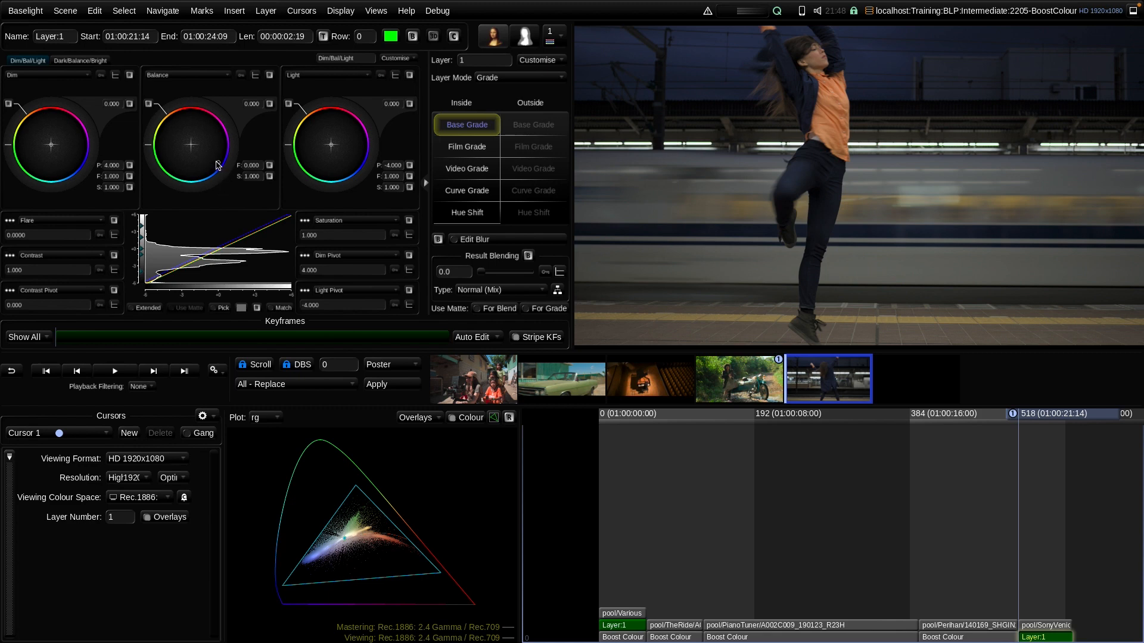
click(234, 10)
mouse_move(256, 51)
click(408, 88)
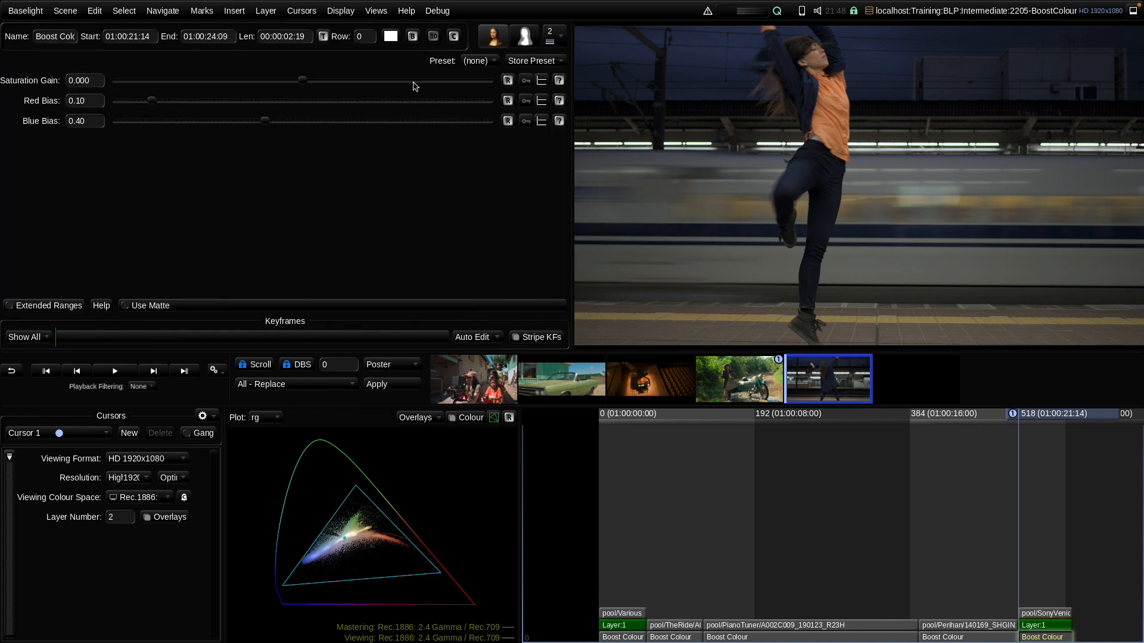
Step: Set the dancer shot's Boost Colour Red Bias to 0.34 and Saturation Gain to 0.649
click(1036, 625)
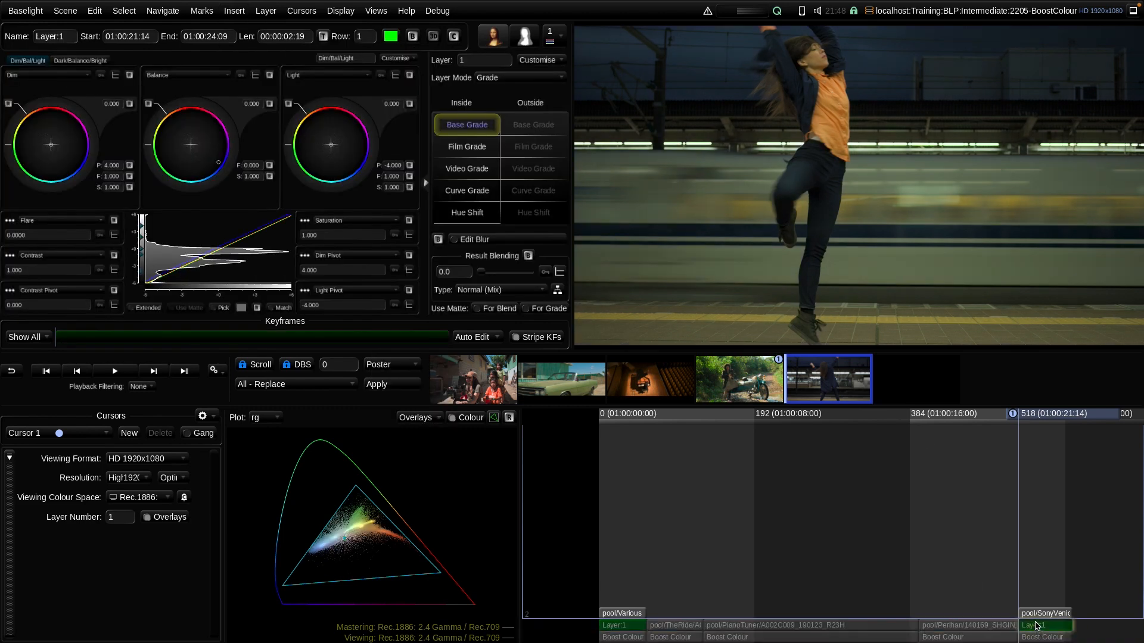
click(1040, 637)
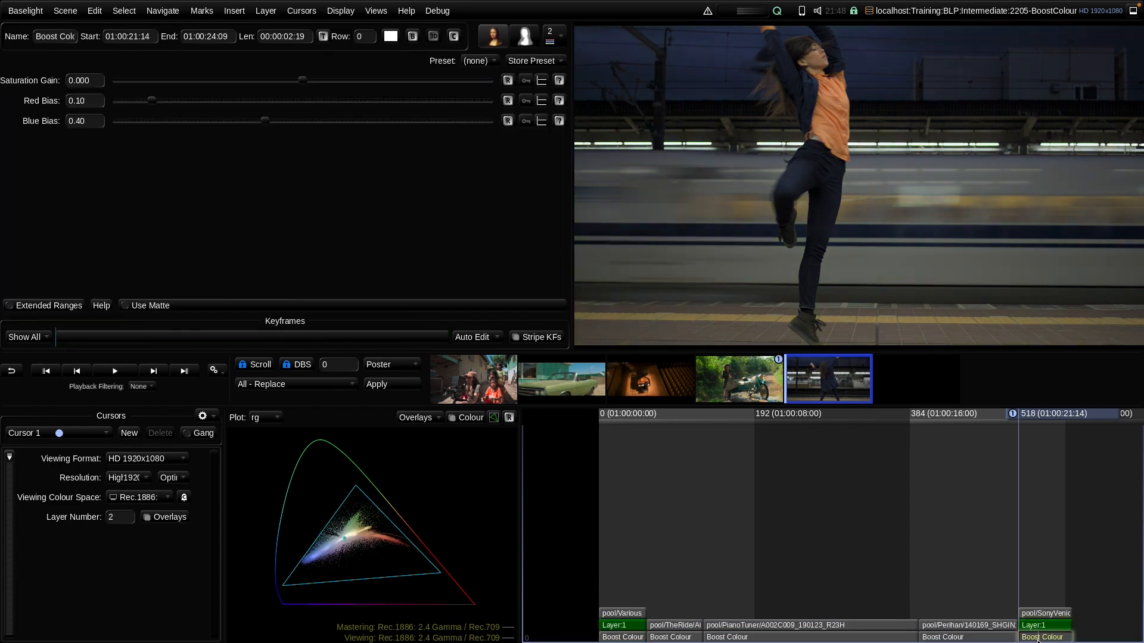
drag(303, 84, 468, 91)
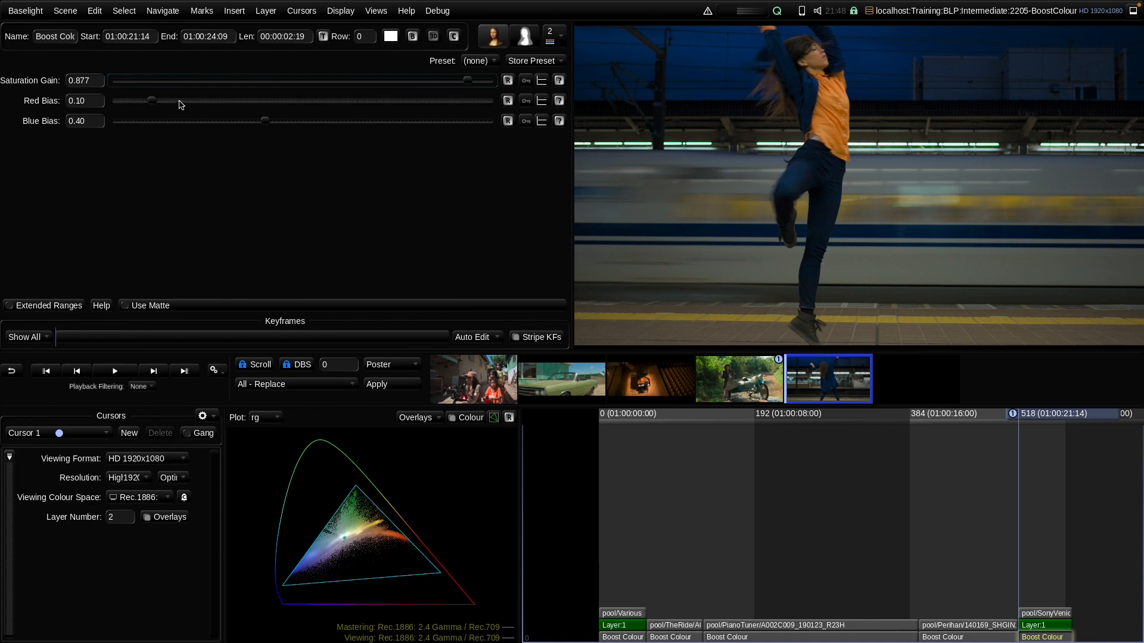
drag(150, 105, 237, 114)
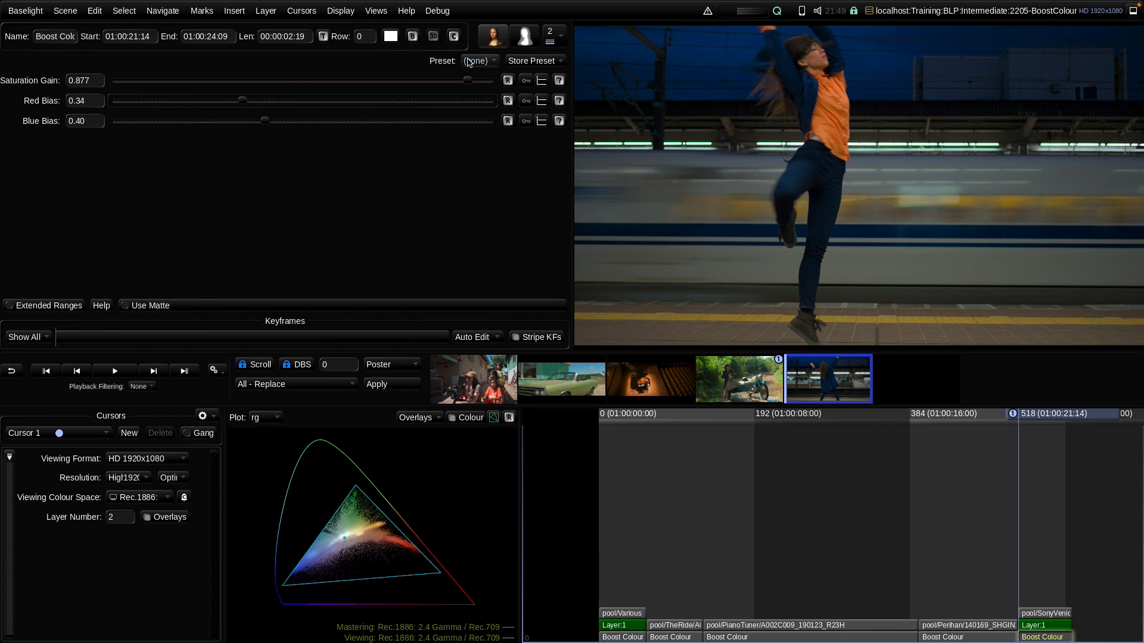
drag(469, 82, 426, 84)
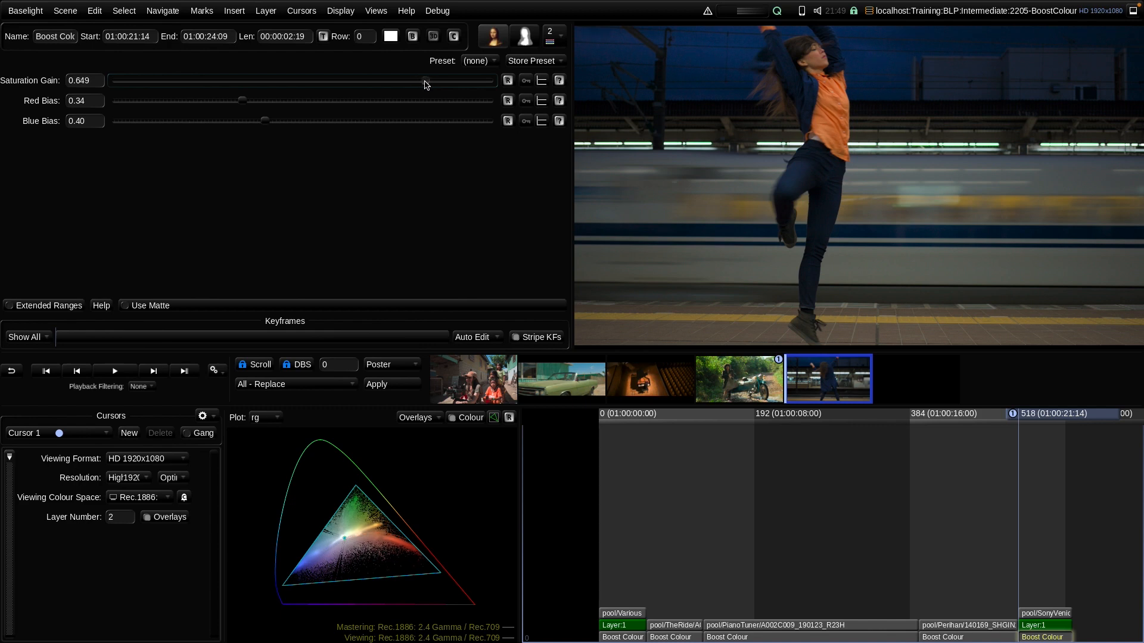
Step: Compare the dancer shot with its Boost Colour layer switched off and on, and with all grading bypassed
click(413, 36)
click(413, 36)
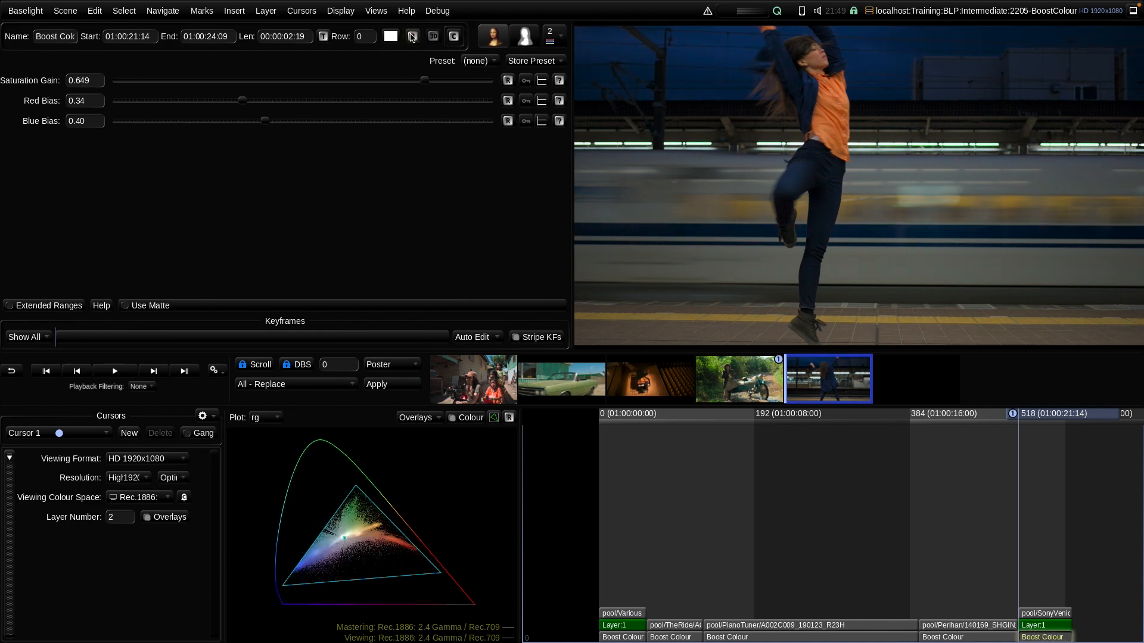
click(412, 36)
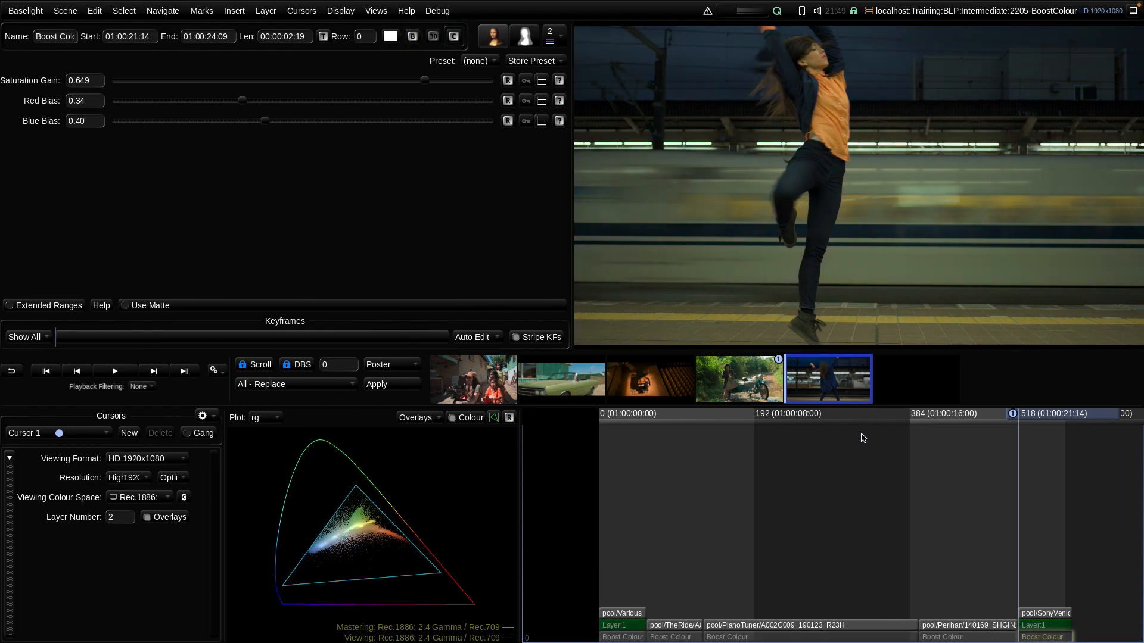
key(b)
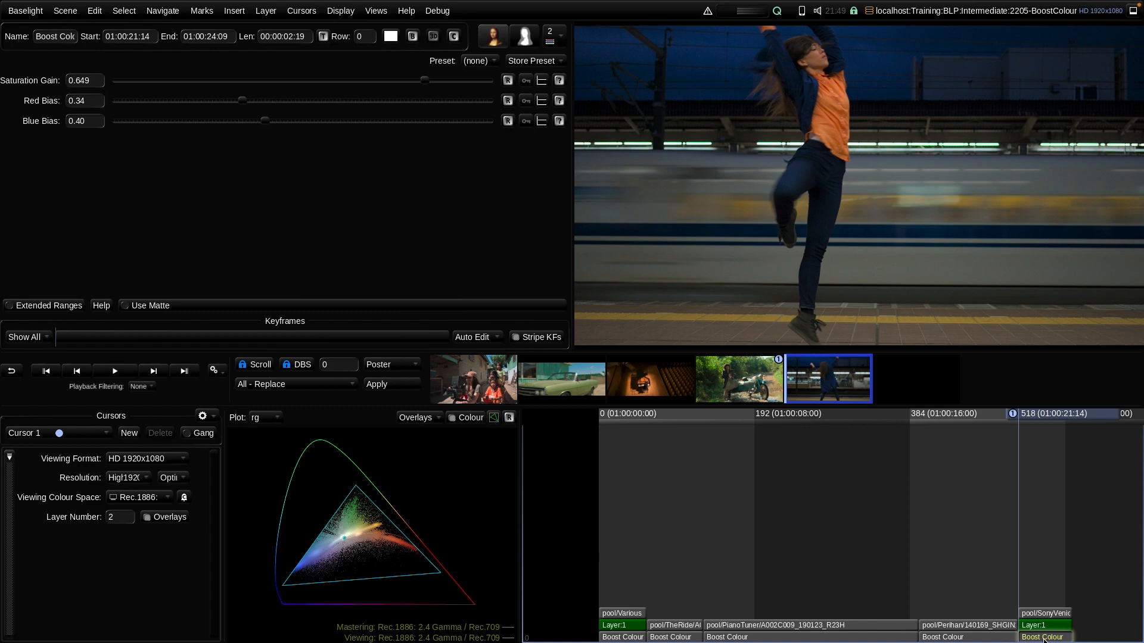
Step: Try the Boost Colour layer above the dancer shot's grade layer and compare the image with the grade bypassed
key(alt+Up)
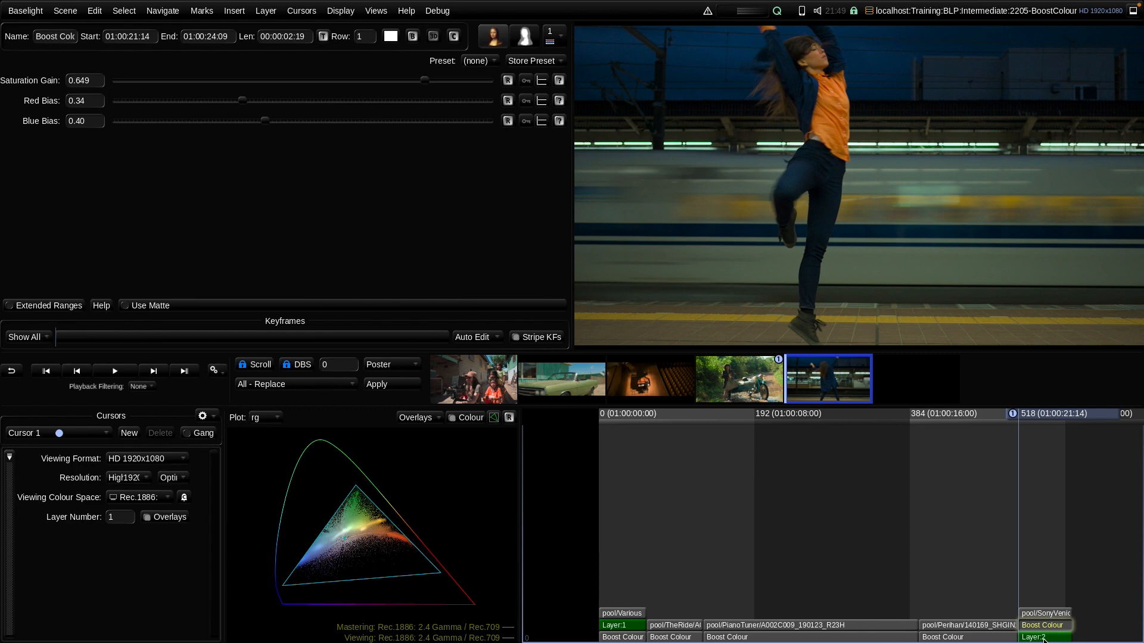
key(Up)
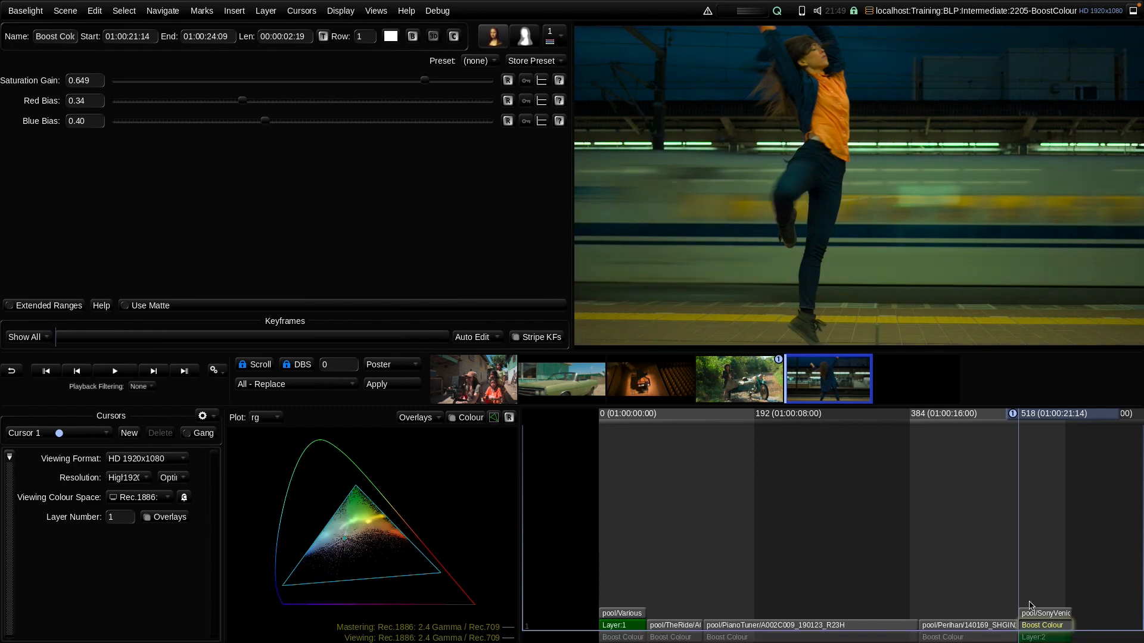
key(Up)
key(Down)
key(Down)
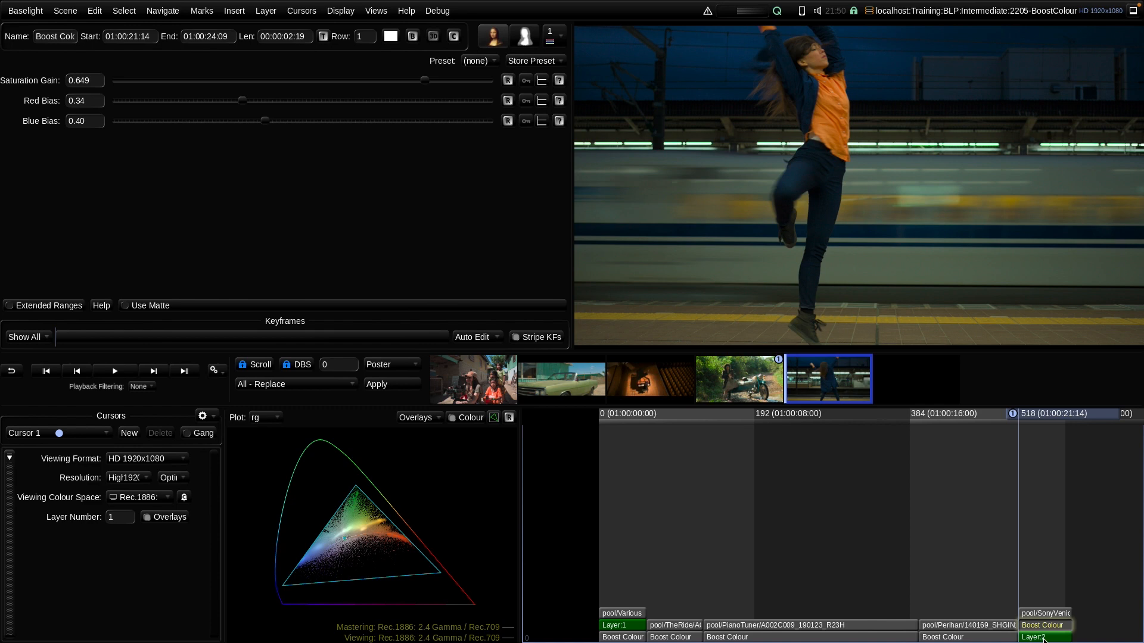
Step: Move the dancer shot's grade layer back above Boost Colour and select the Boost Colour layer
click(1043, 638)
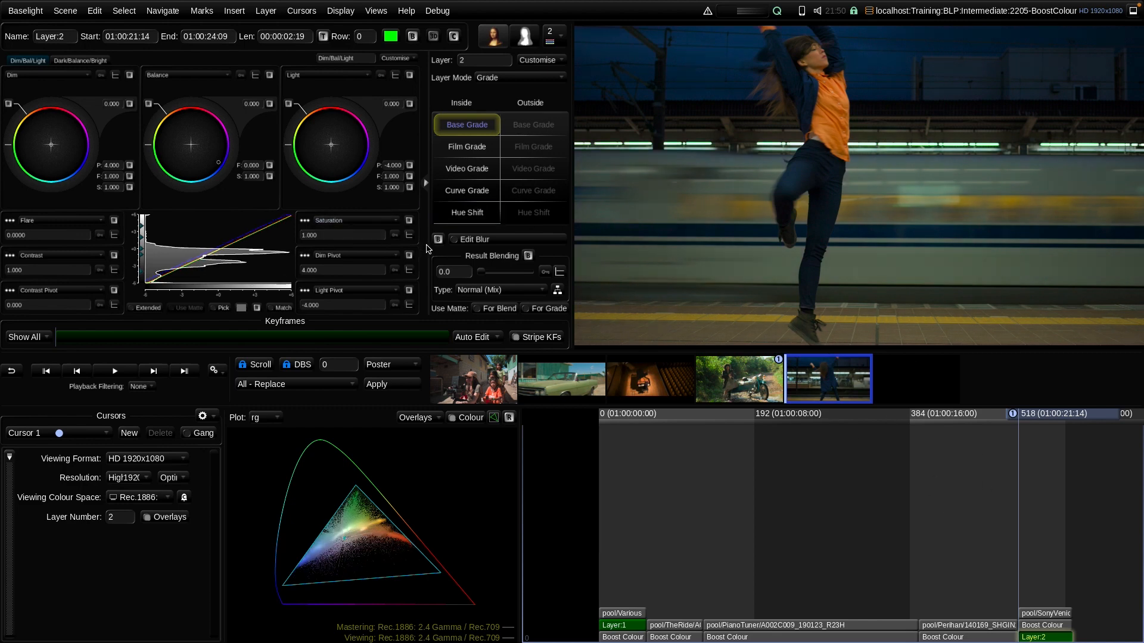
key(ctrl+Up)
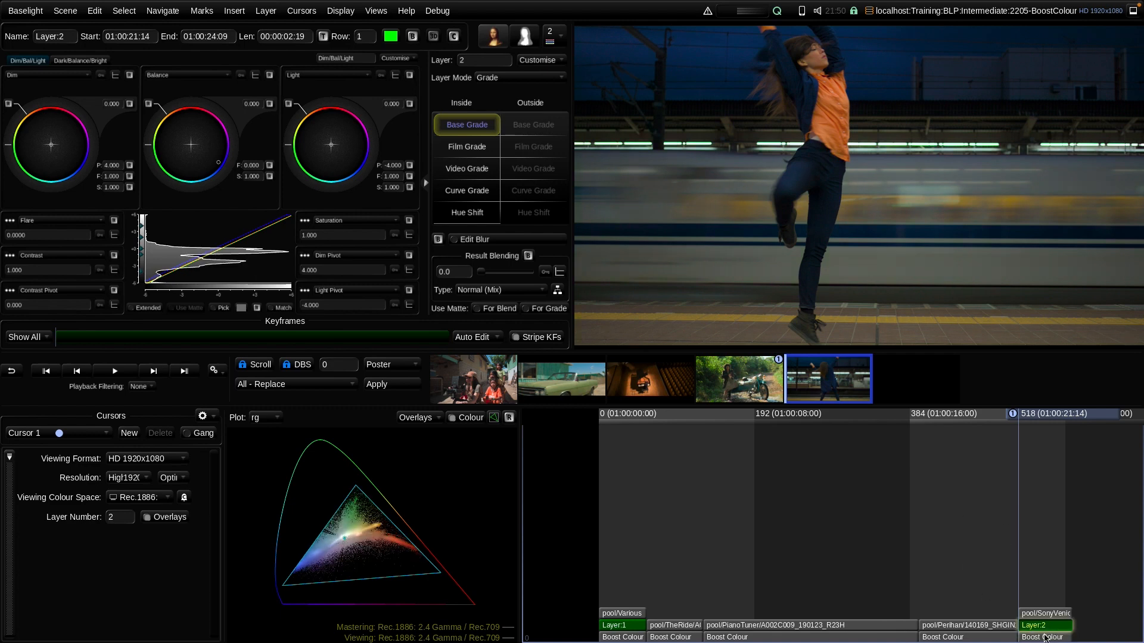
click(1041, 638)
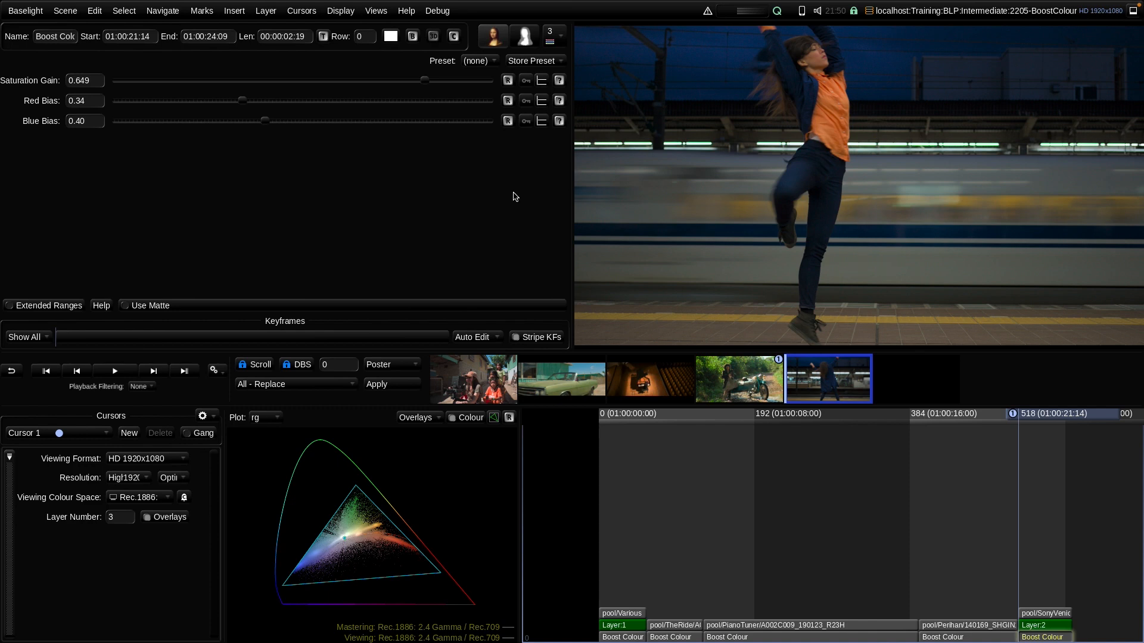
Step: Try Boost Colour's extended ranges on the dancer shot, return to normal ranges and set Saturation Gain to 0.785
click(47, 307)
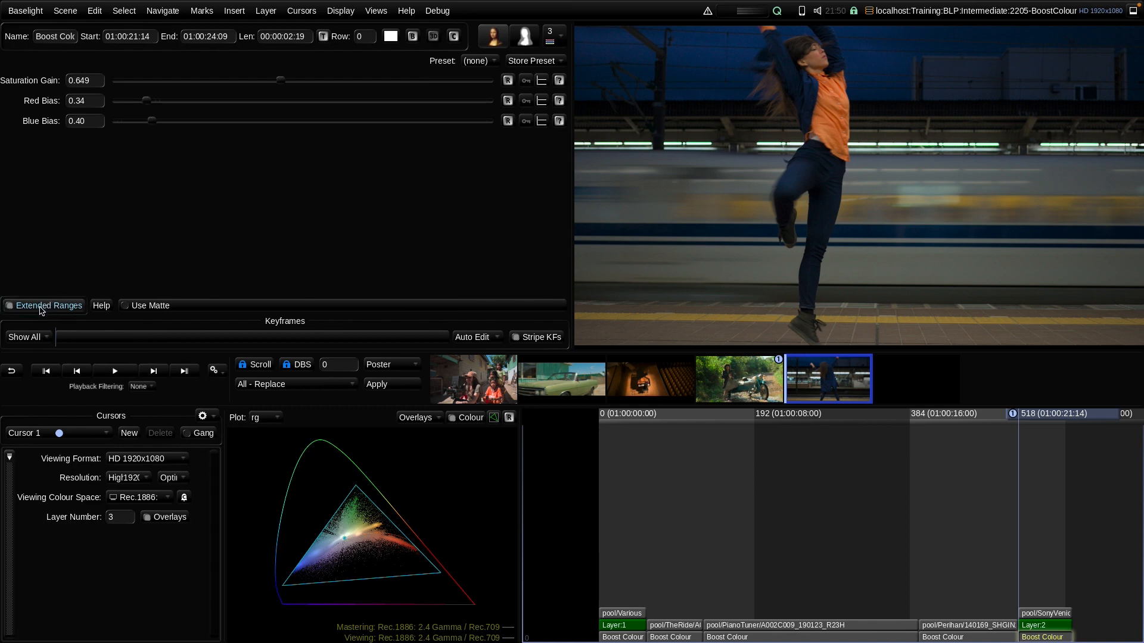
drag(280, 79, 248, 98)
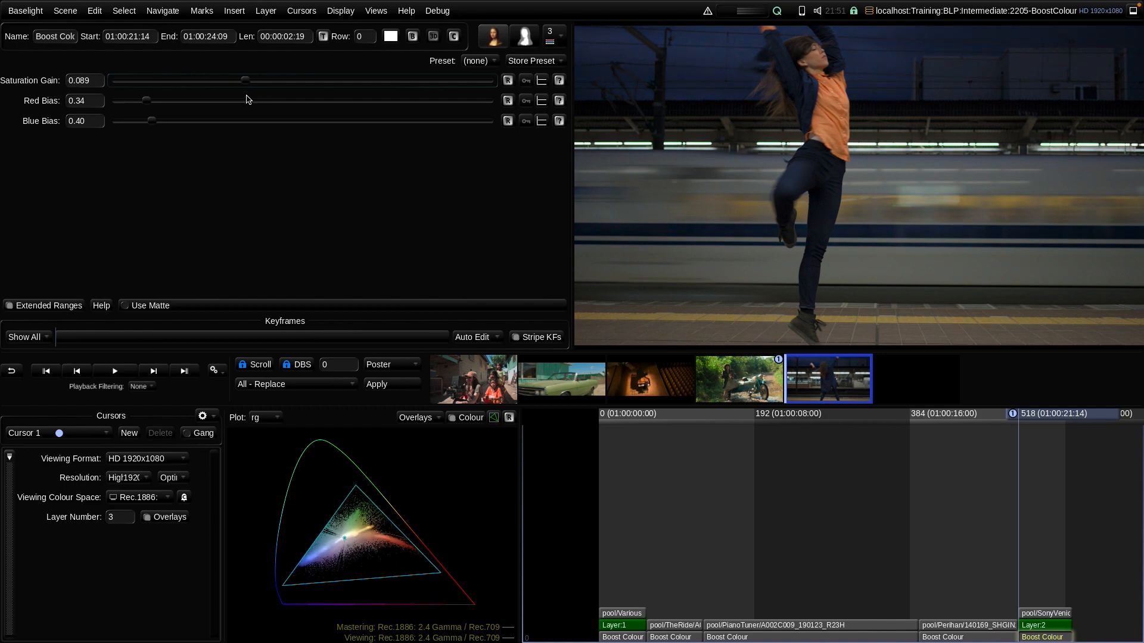
click(58, 306)
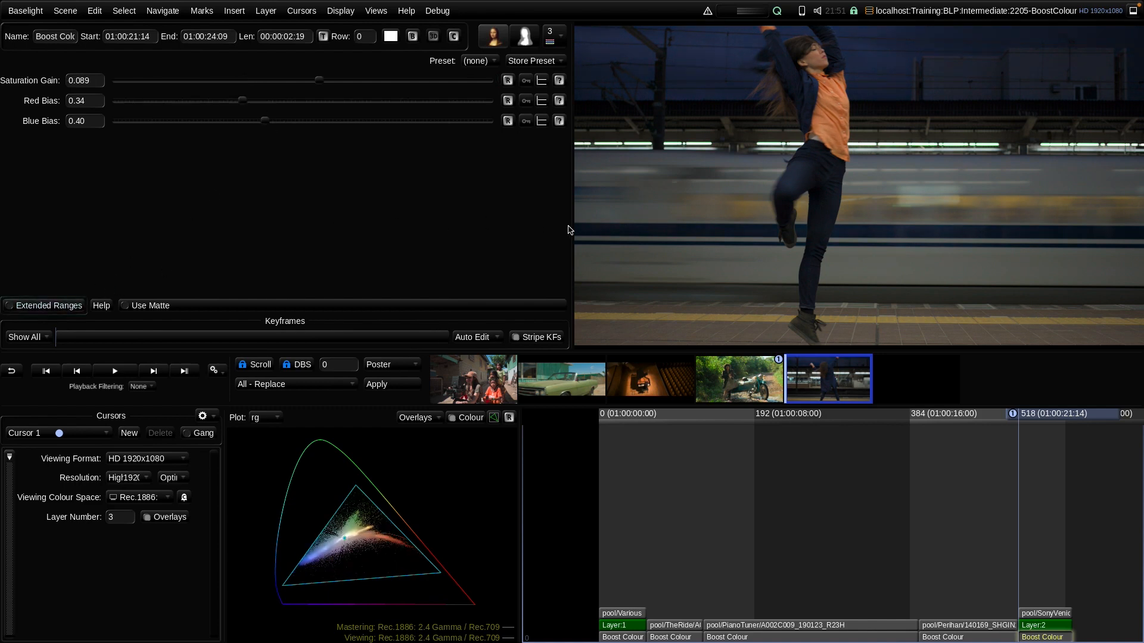
drag(319, 85, 444, 87)
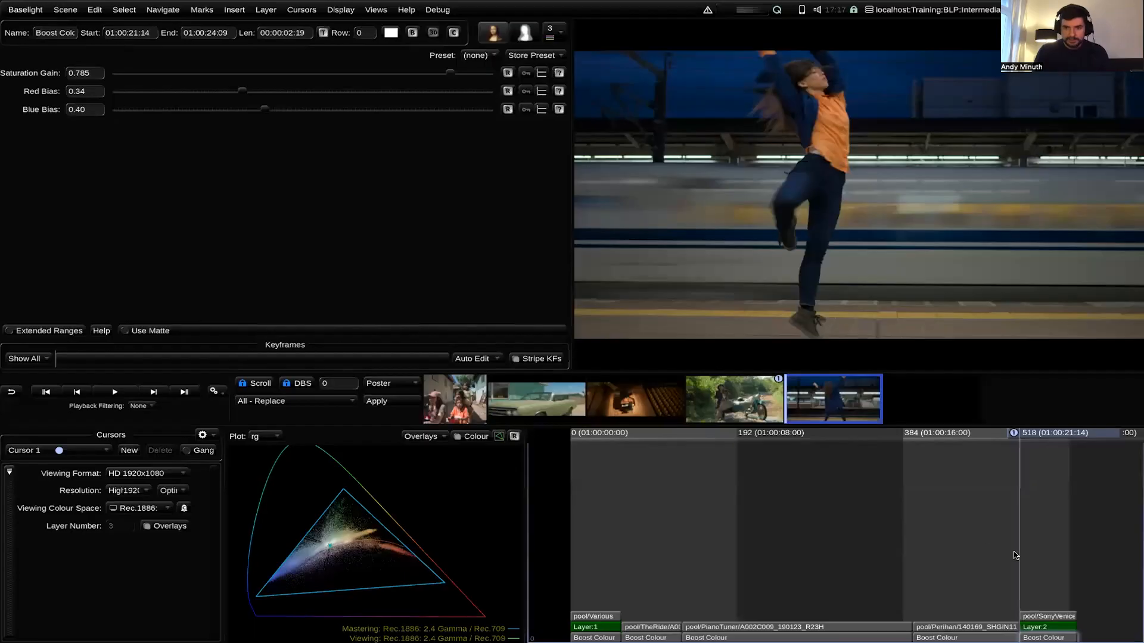
Step: Add a new grade layer below the dancer shot's Boost Colour layer and view the colour operators available to insert
click(1027, 637)
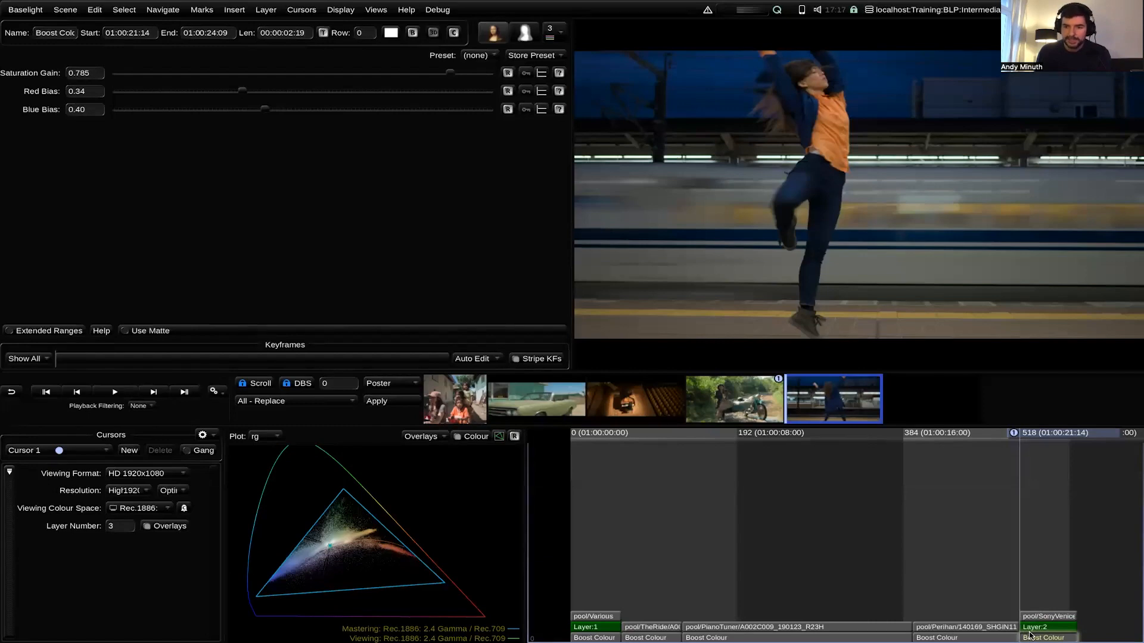
key(p)
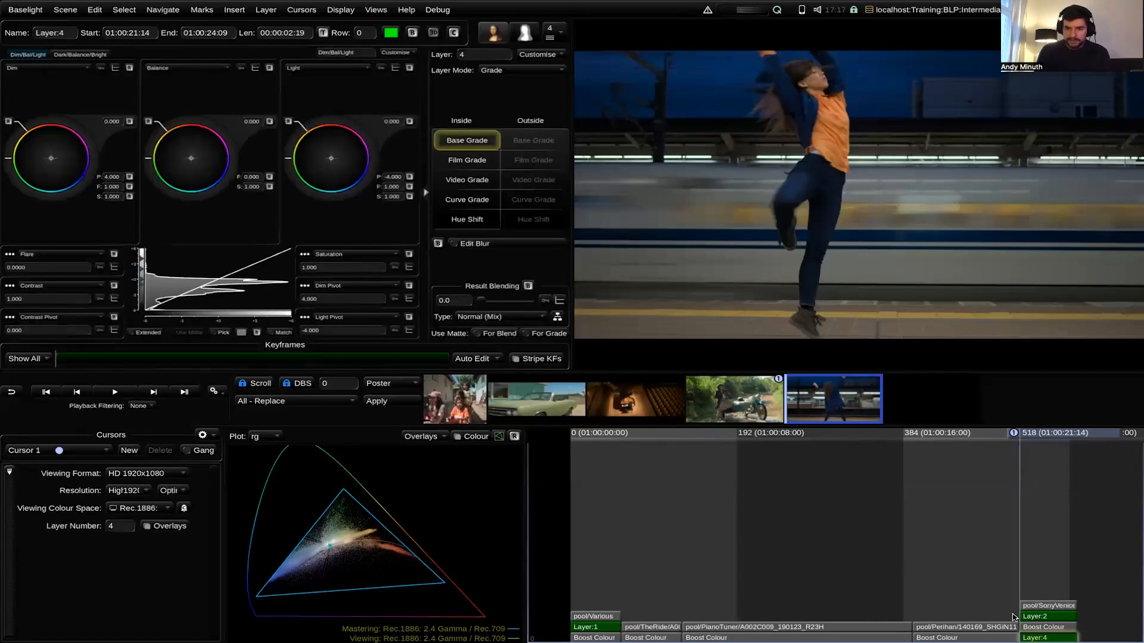
click(234, 9)
mouse_move(256, 47)
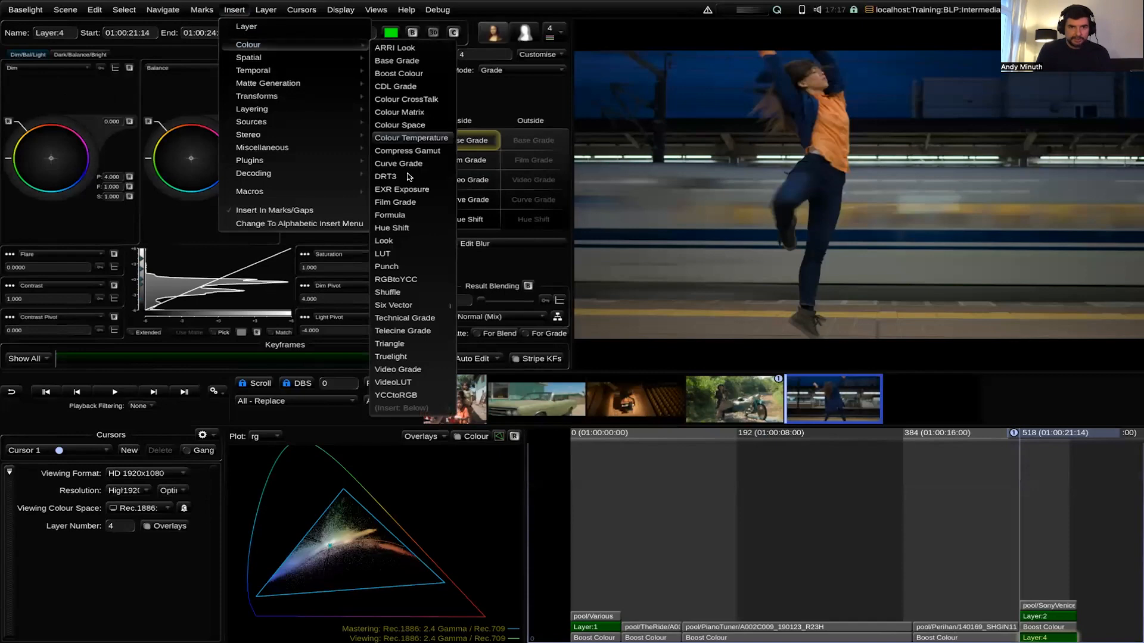
click(956, 570)
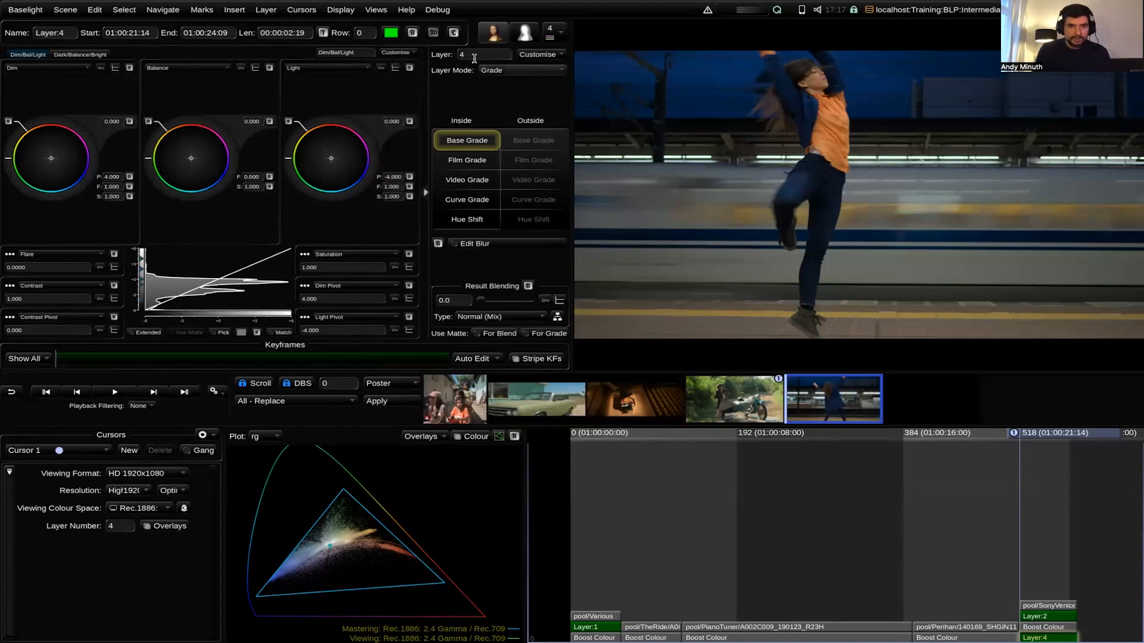
Step: Change the new layer's inside Curve Grade operator to Boost Colour and check the layer's customise options
click(460, 202)
right_click(469, 202)
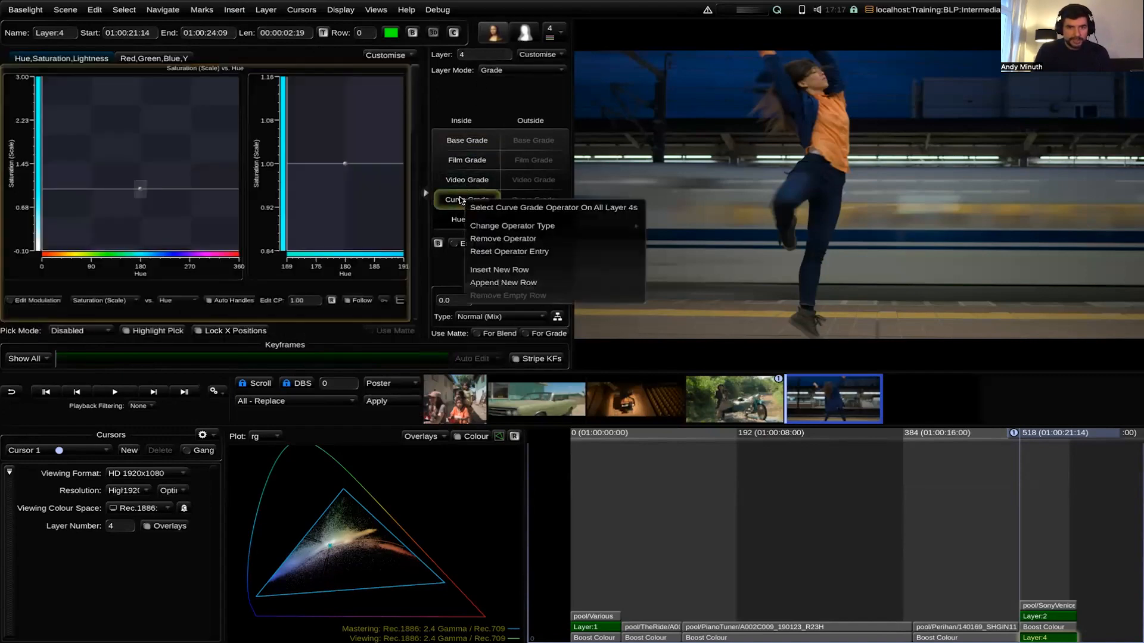
mouse_move(611, 226)
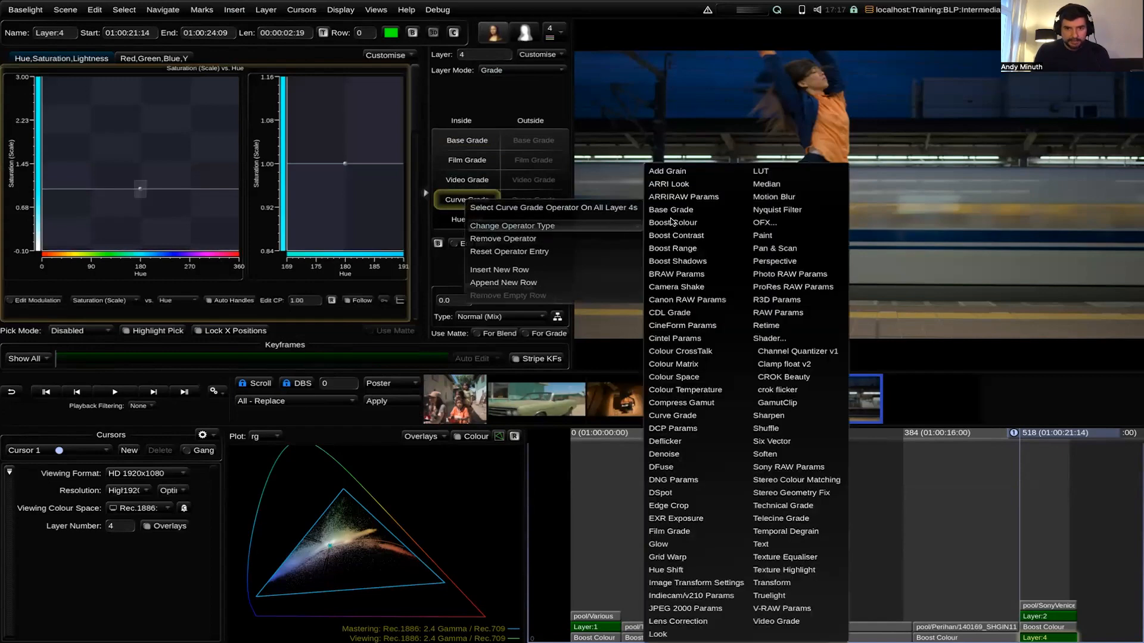
click(678, 223)
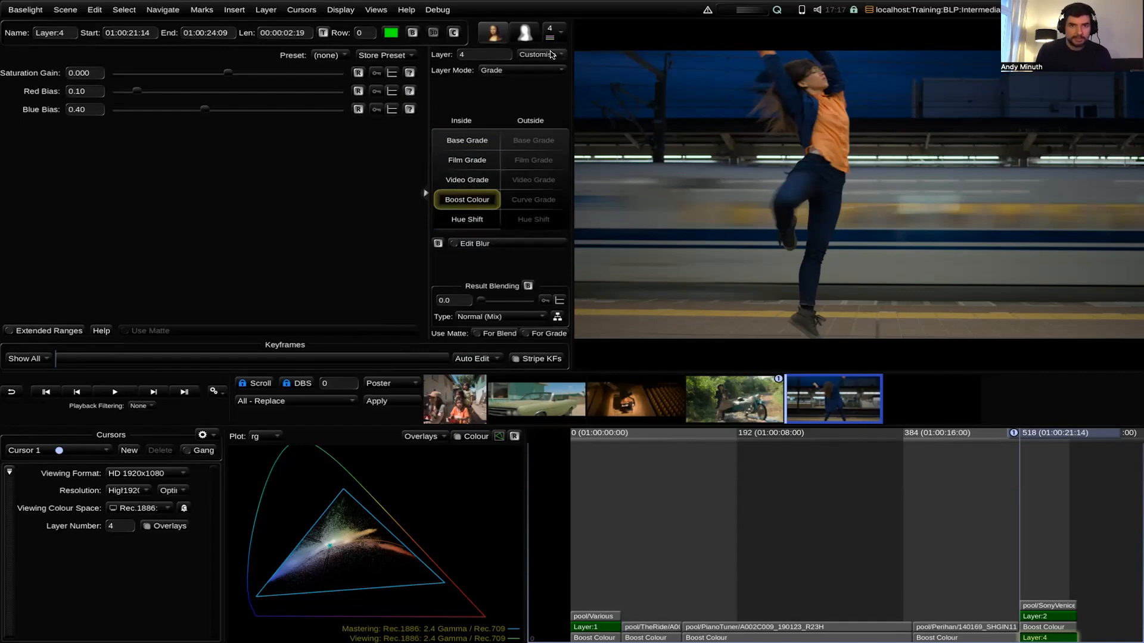
click(552, 54)
click(540, 51)
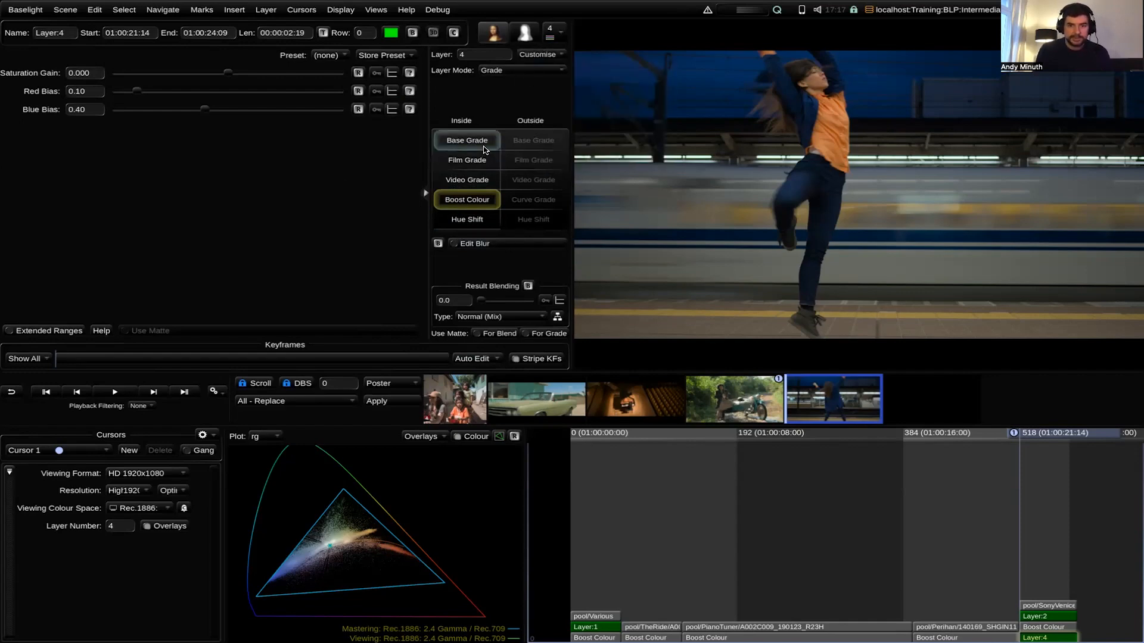